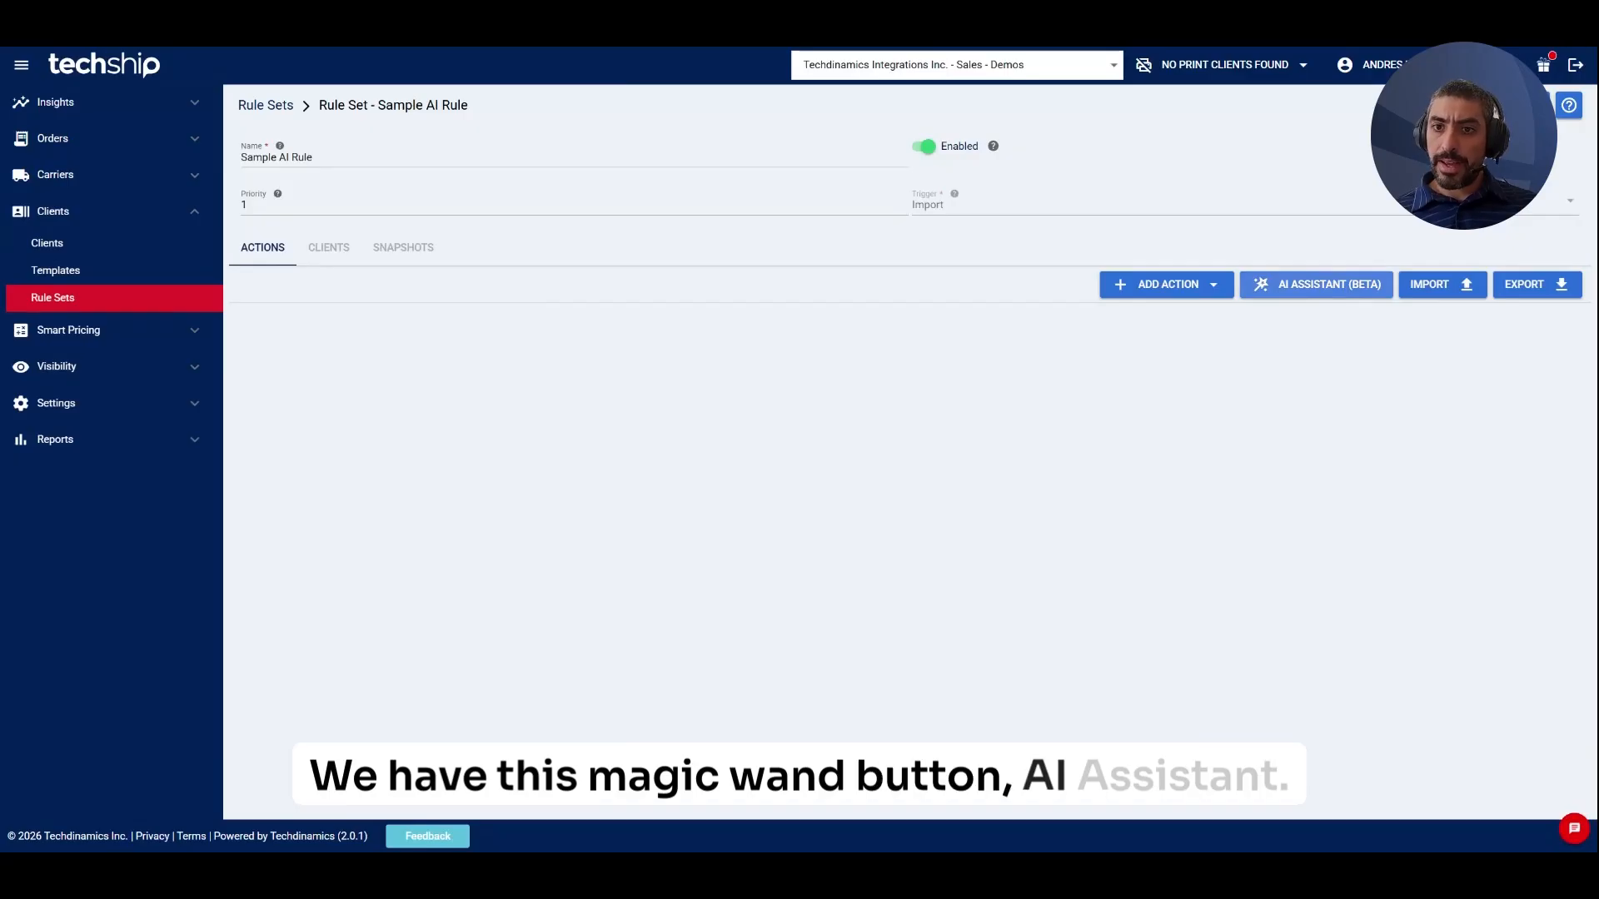
# Open the AI Assistant (Beta) panel for the empty Sample AI Rule rule set.
pyautogui.click(1316, 284)
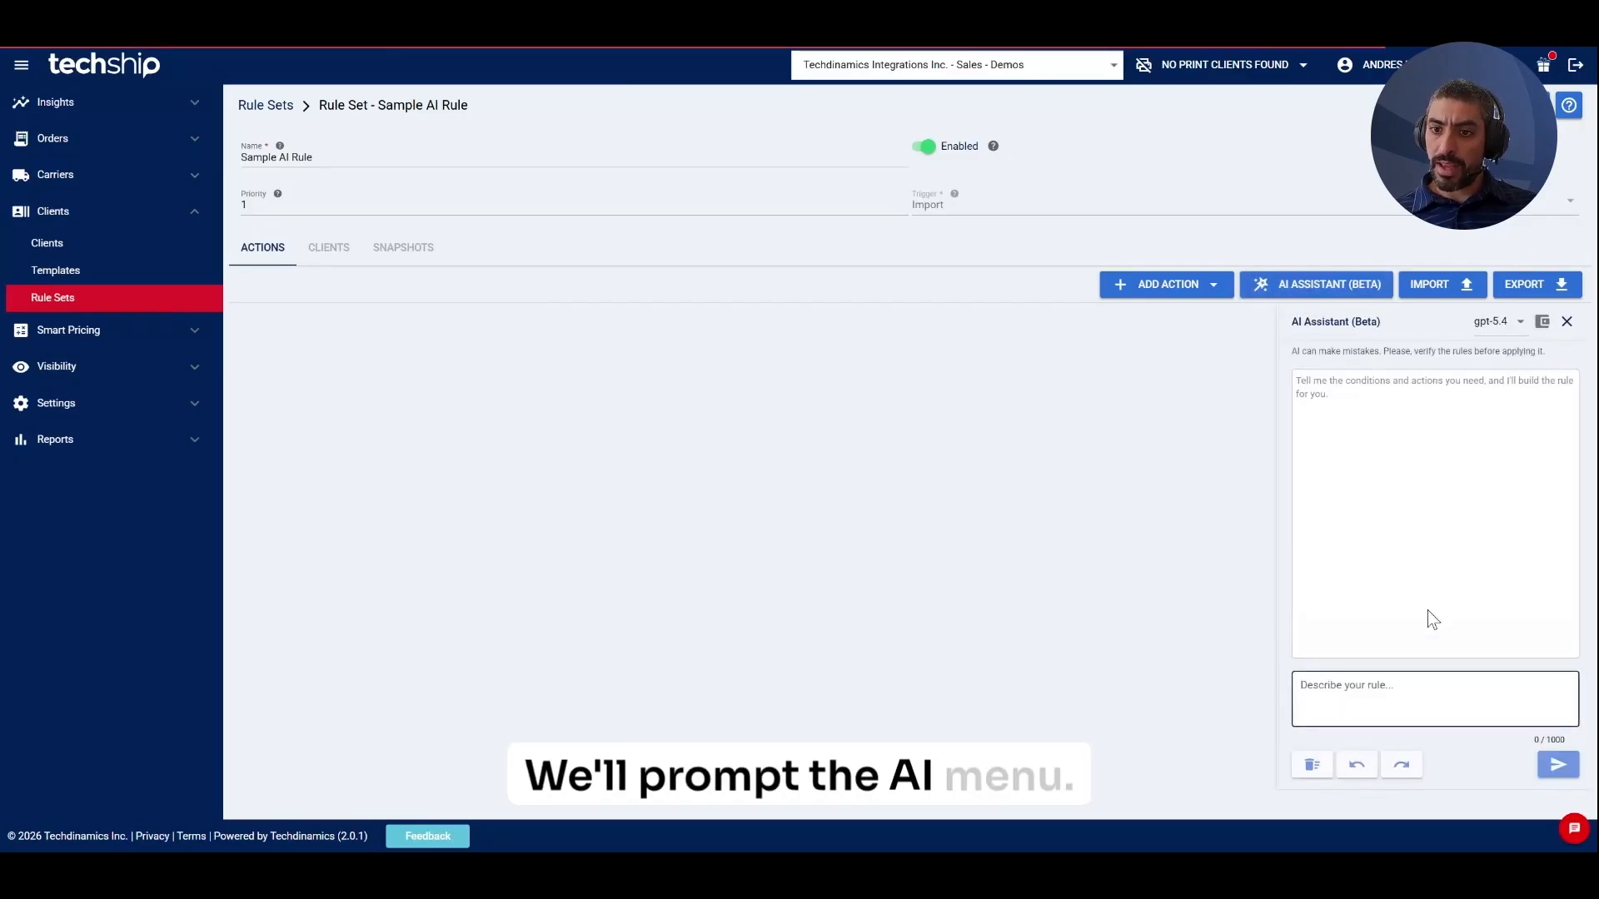
pyautogui.click(1500, 325)
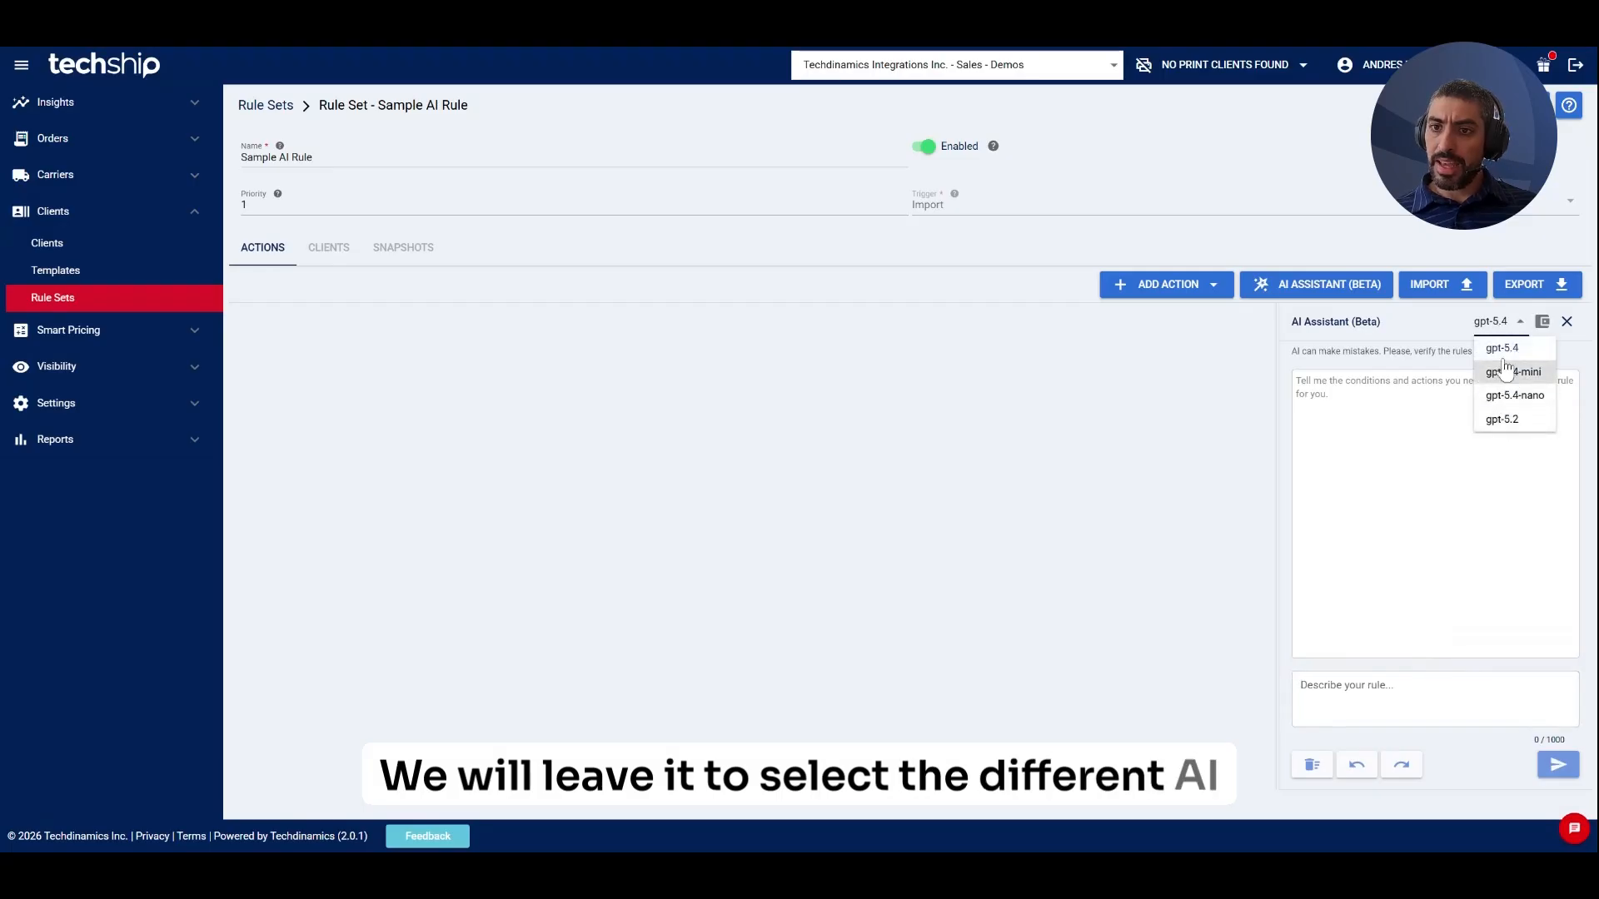
pyautogui.click(1418, 426)
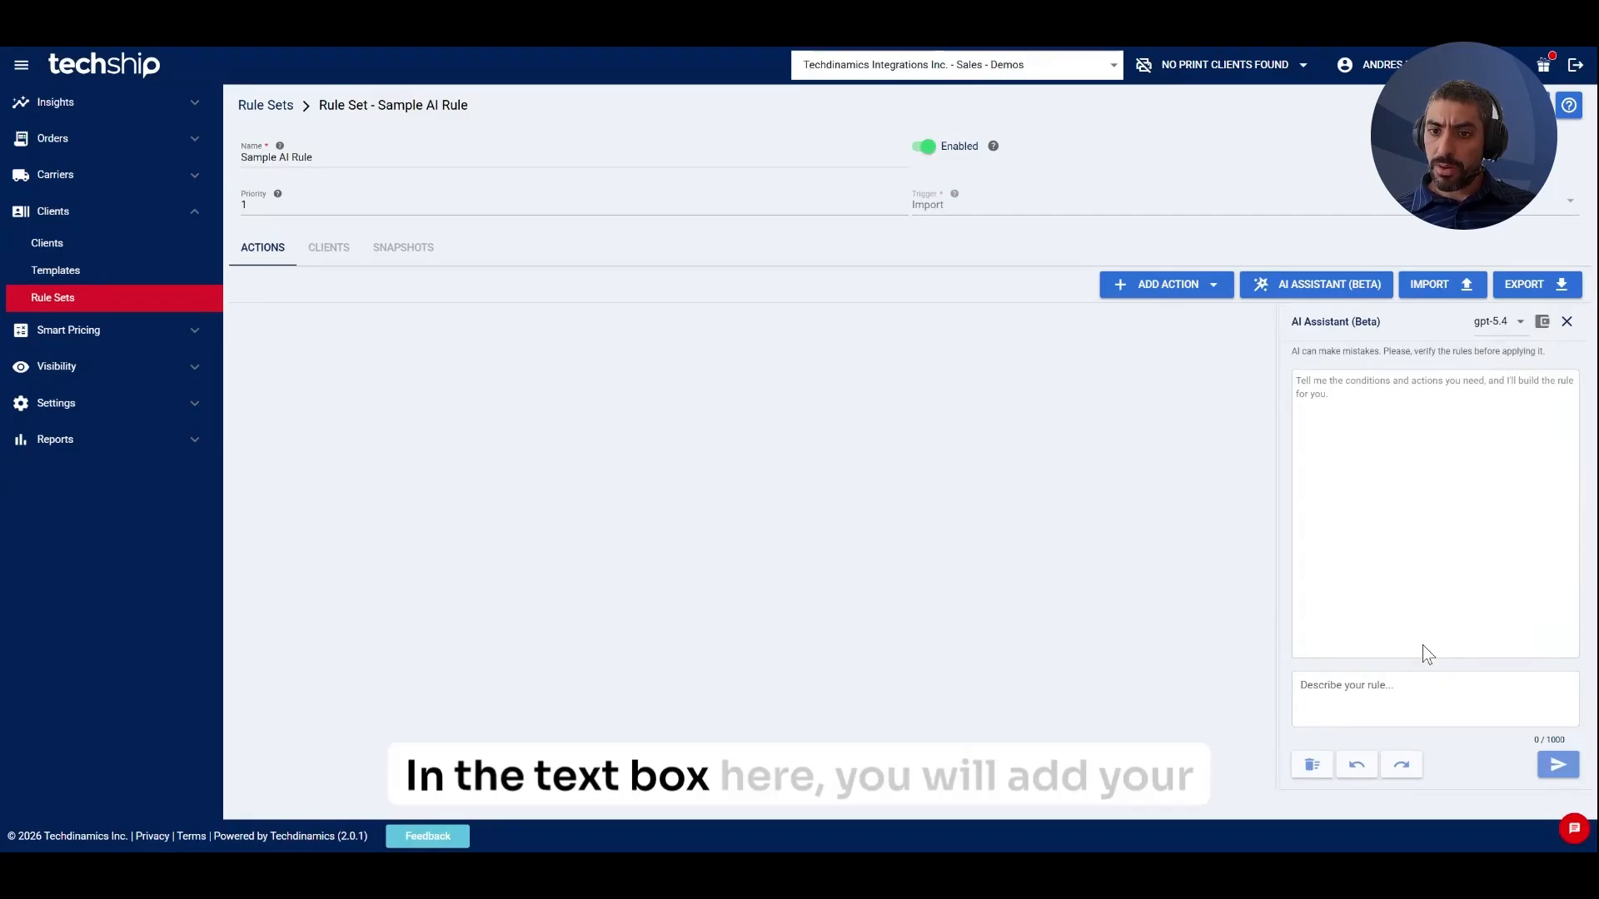
pyautogui.click(1423, 696)
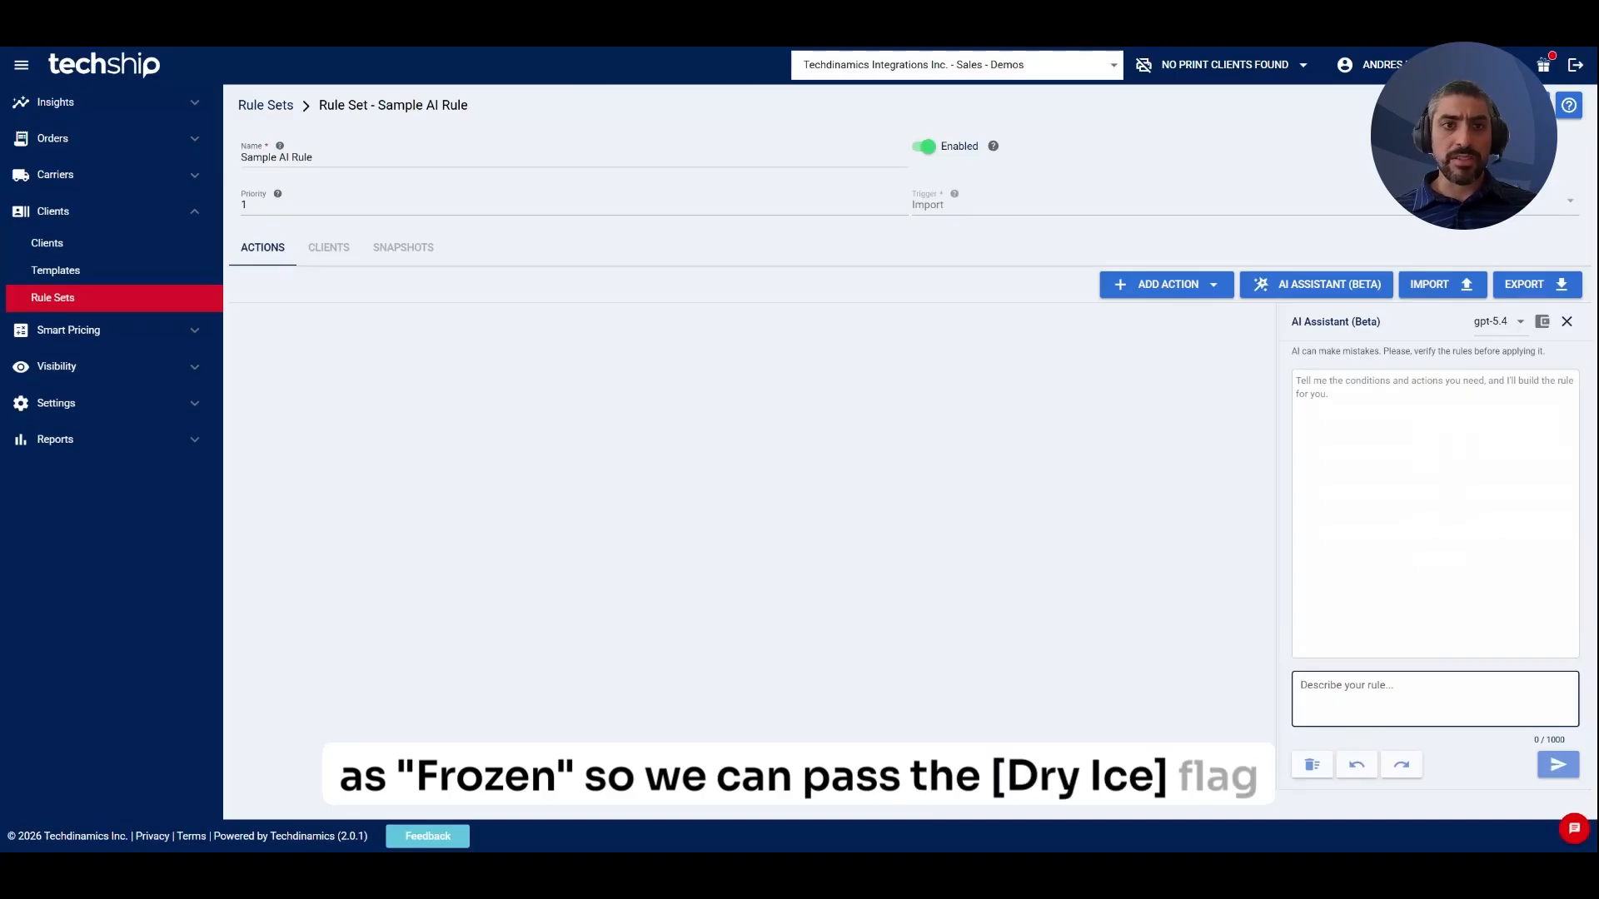
pyautogui.write('Please generate')
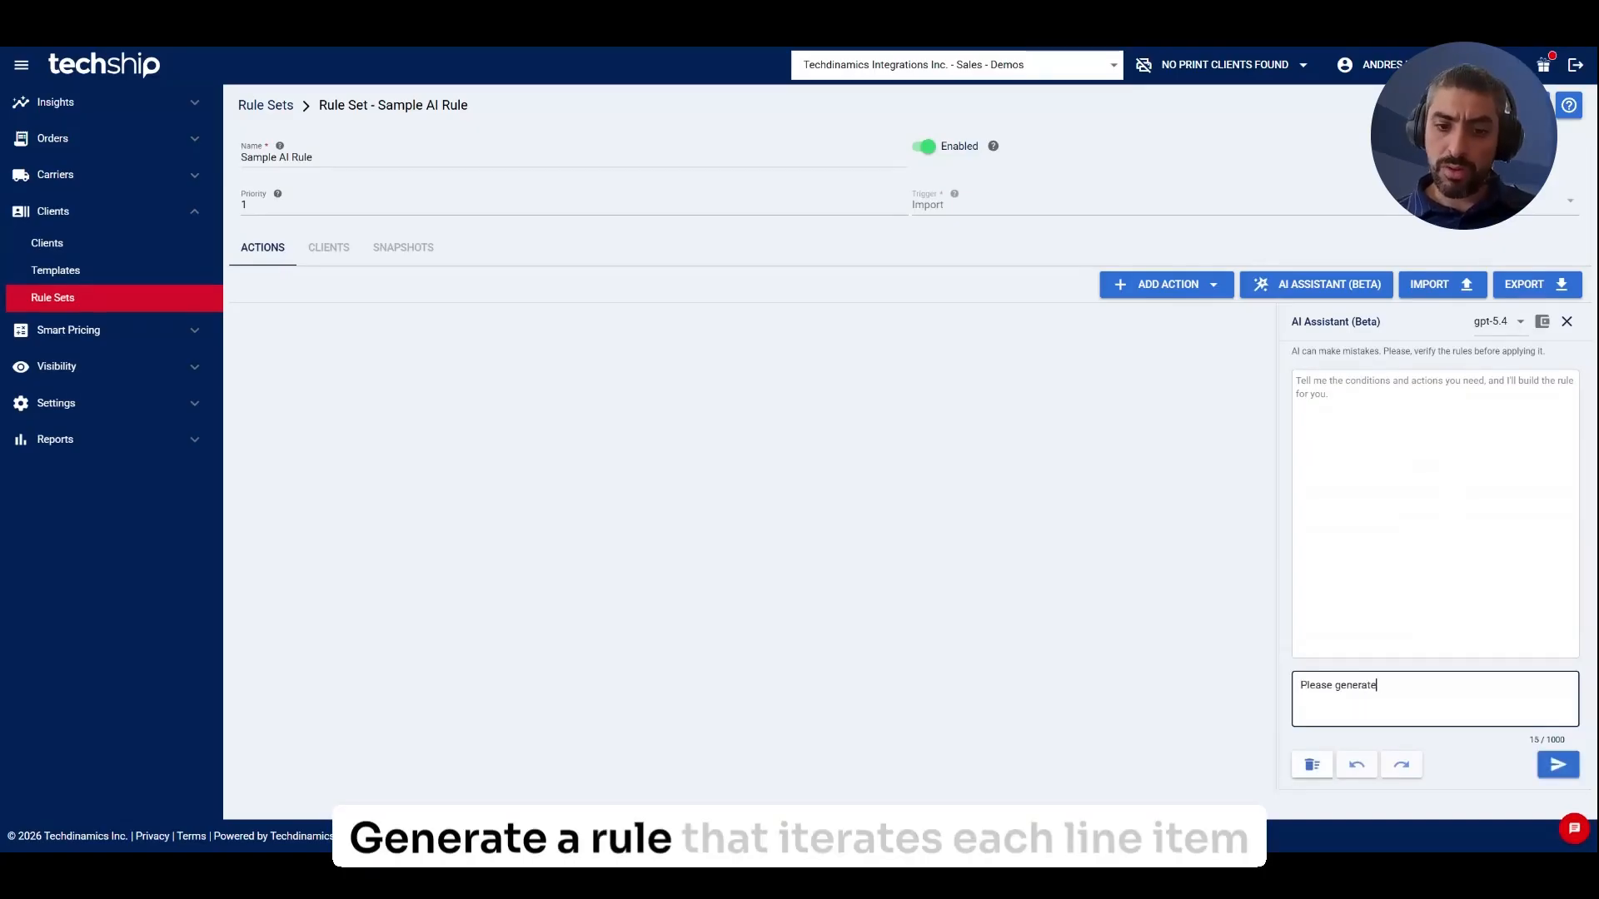
pyautogui.write(' a rule that it')
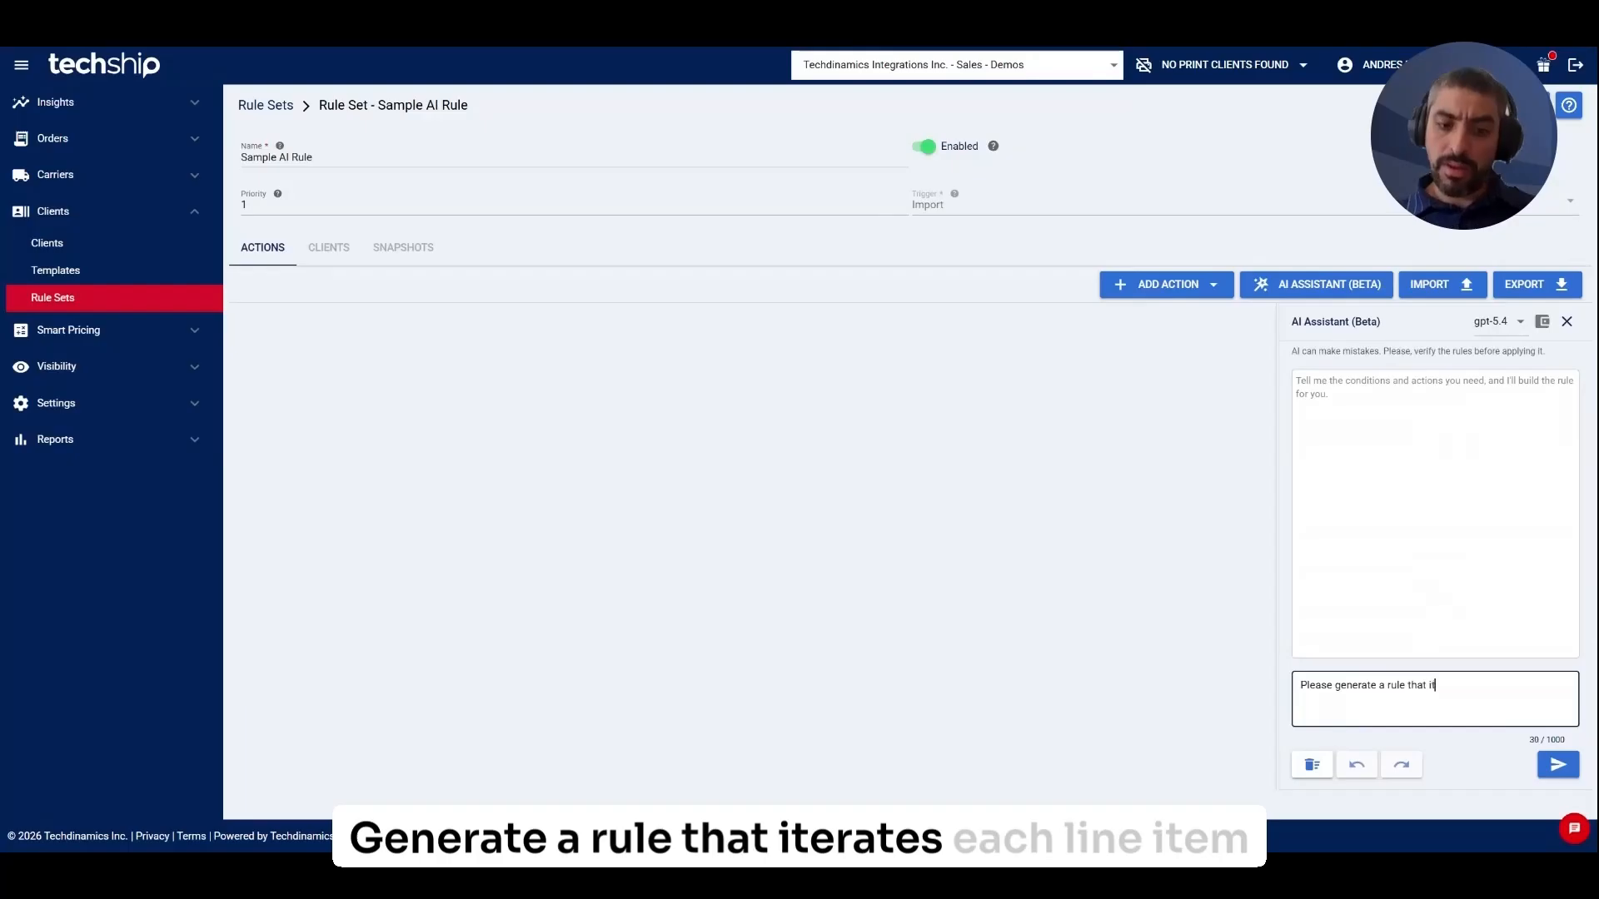
pyautogui.write('erates each ')
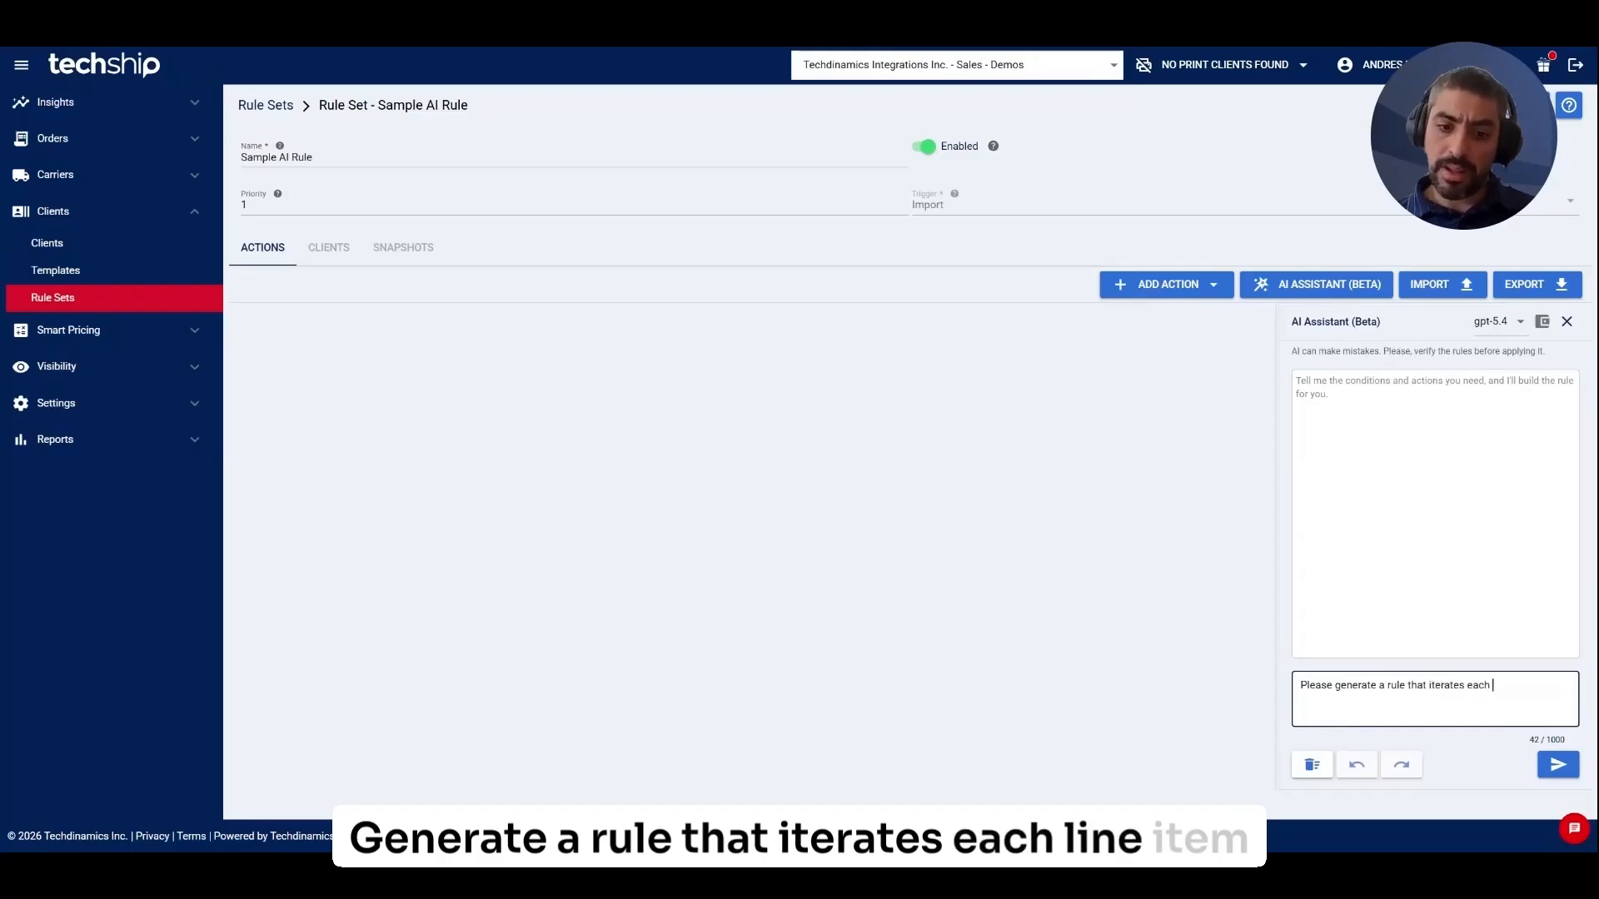
pyautogui.write('line item')
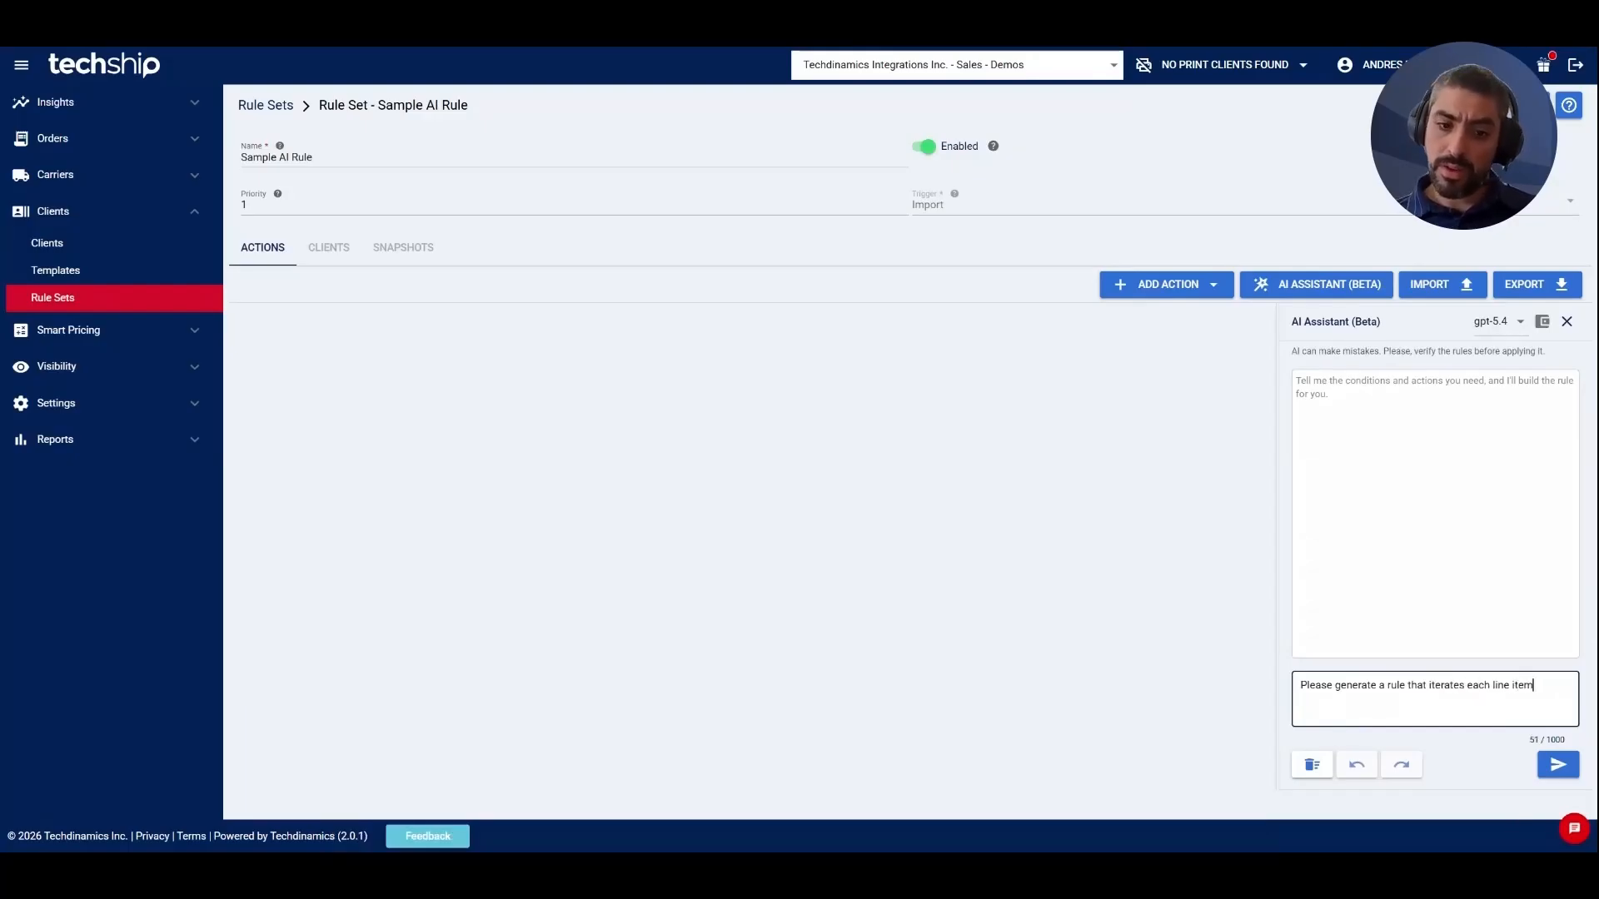
pyautogui.write(' of the order looking ')
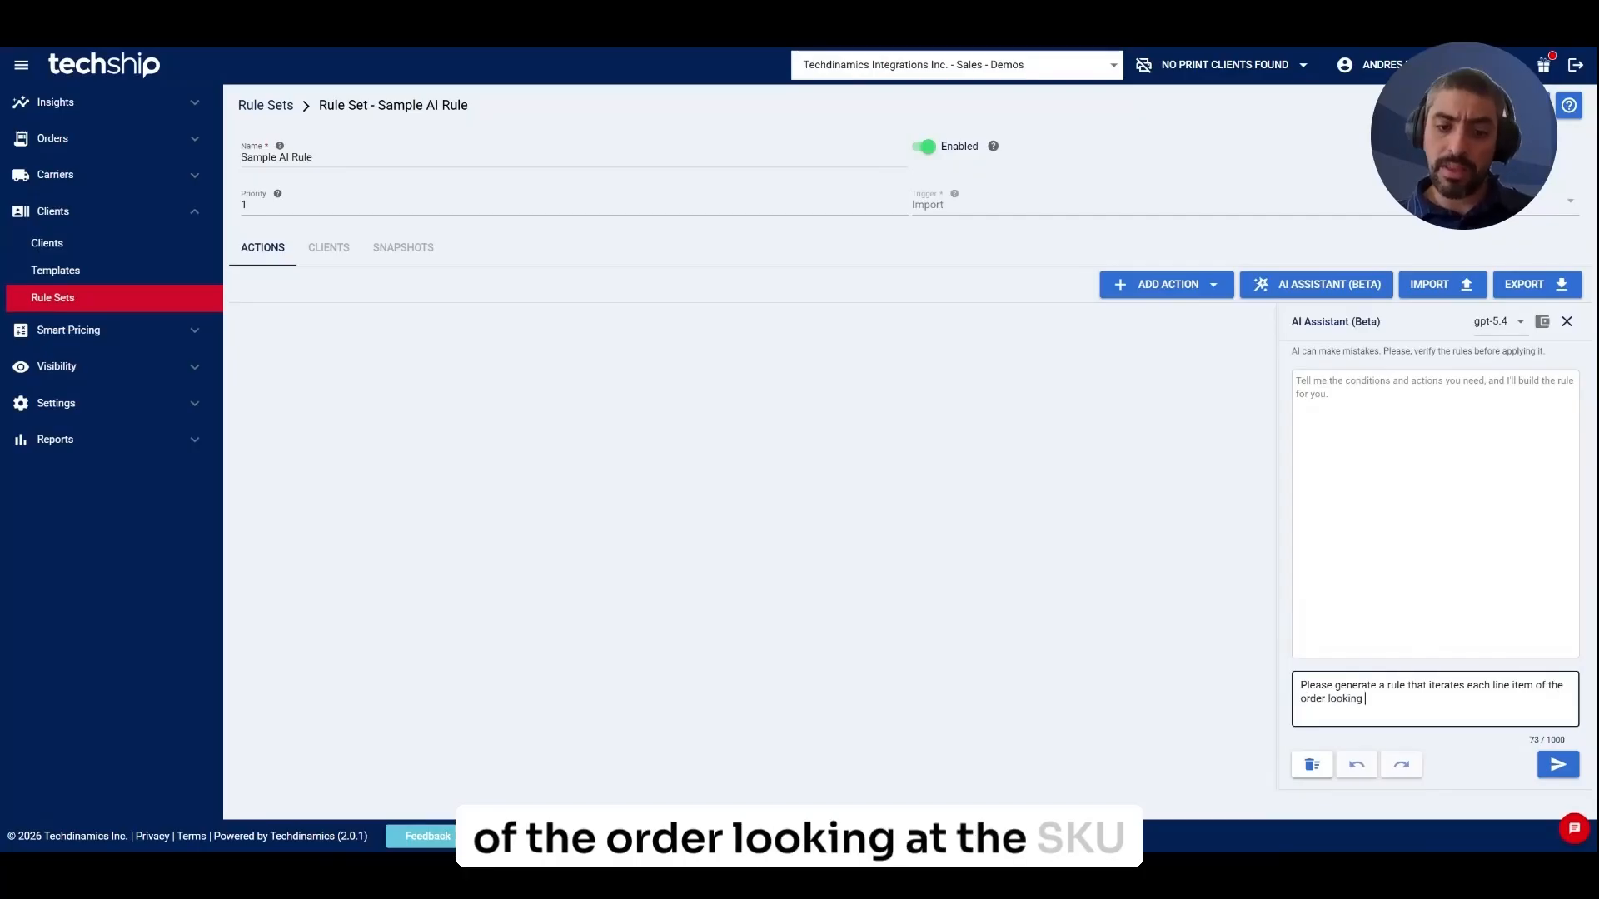
pyautogui.write('at the SKU clas')
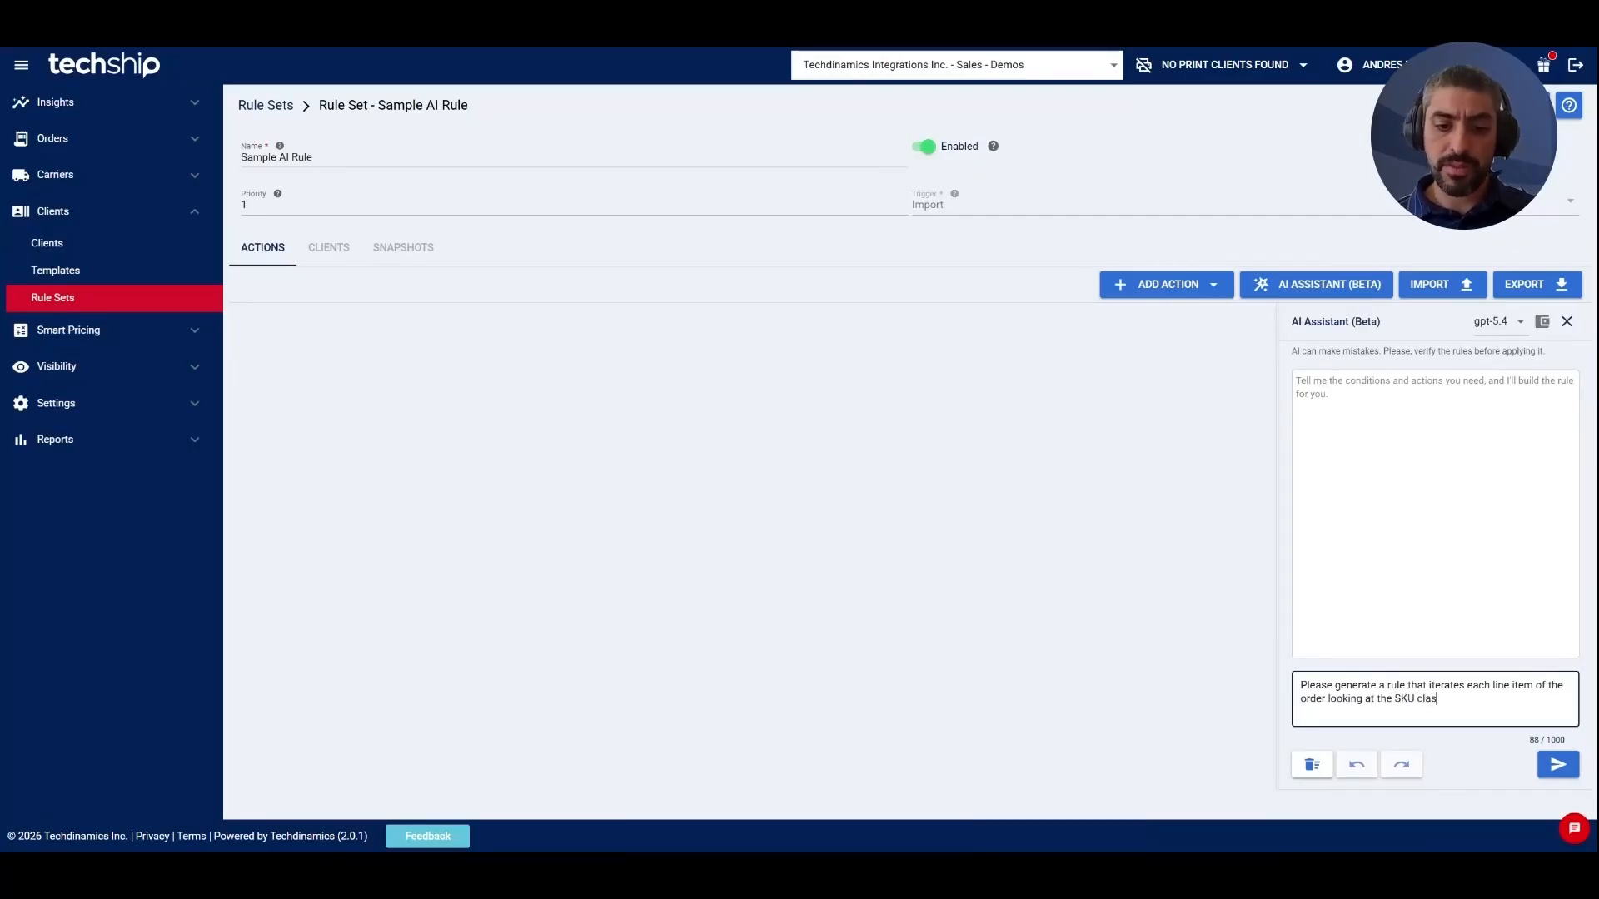
pyautogui.write('sification, if t')
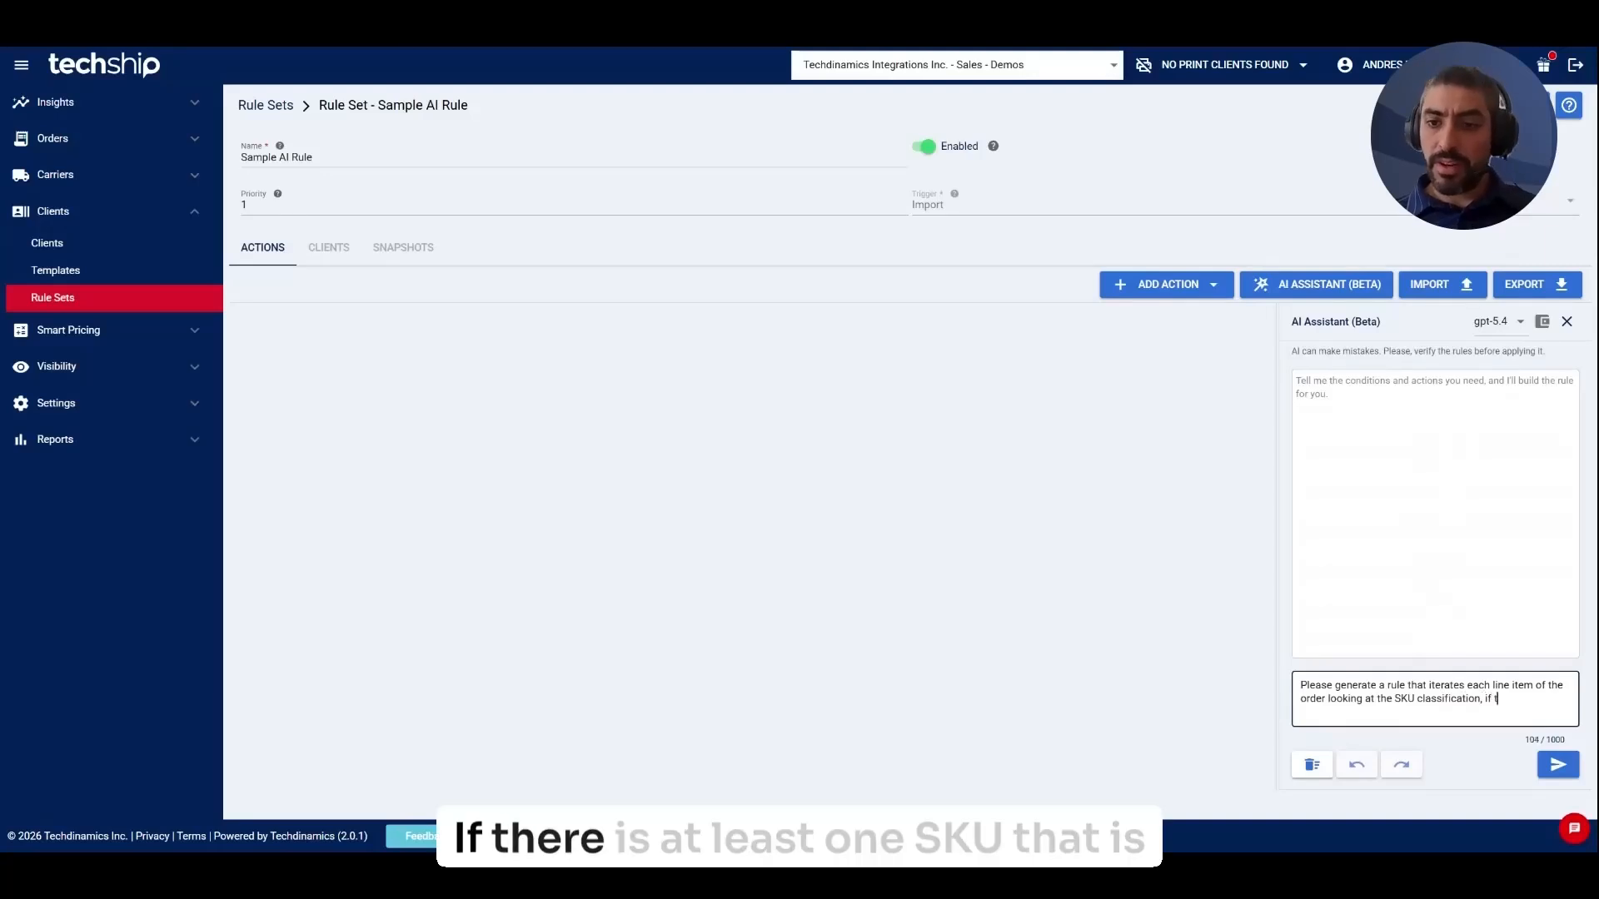
pyautogui.write('here is at least on ')
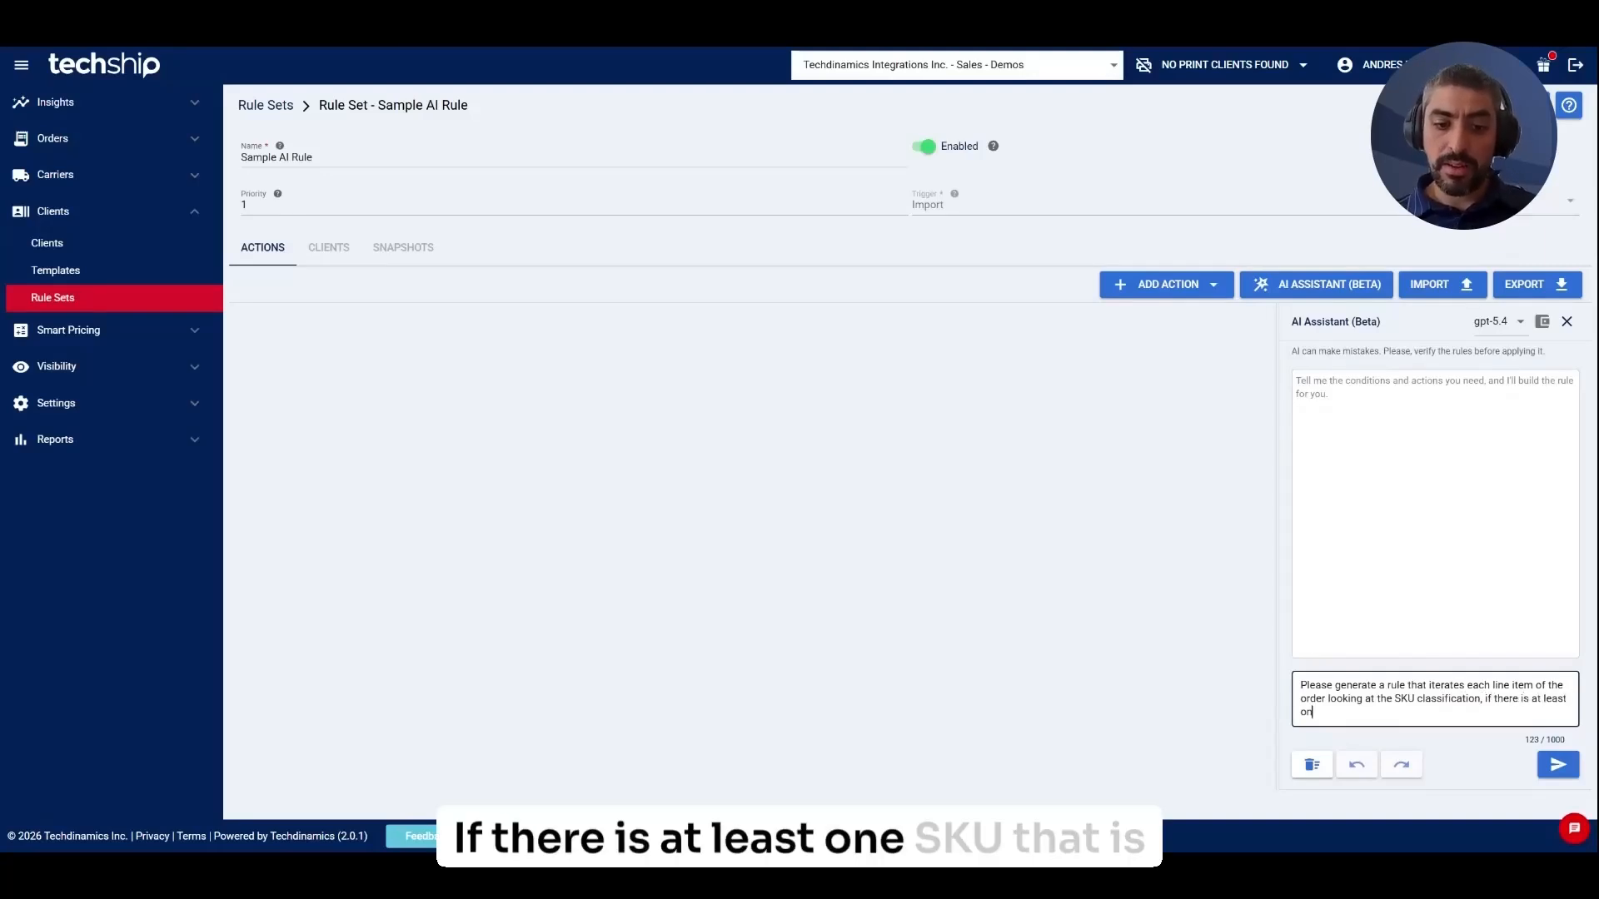
pyautogui.write('SKU cla')
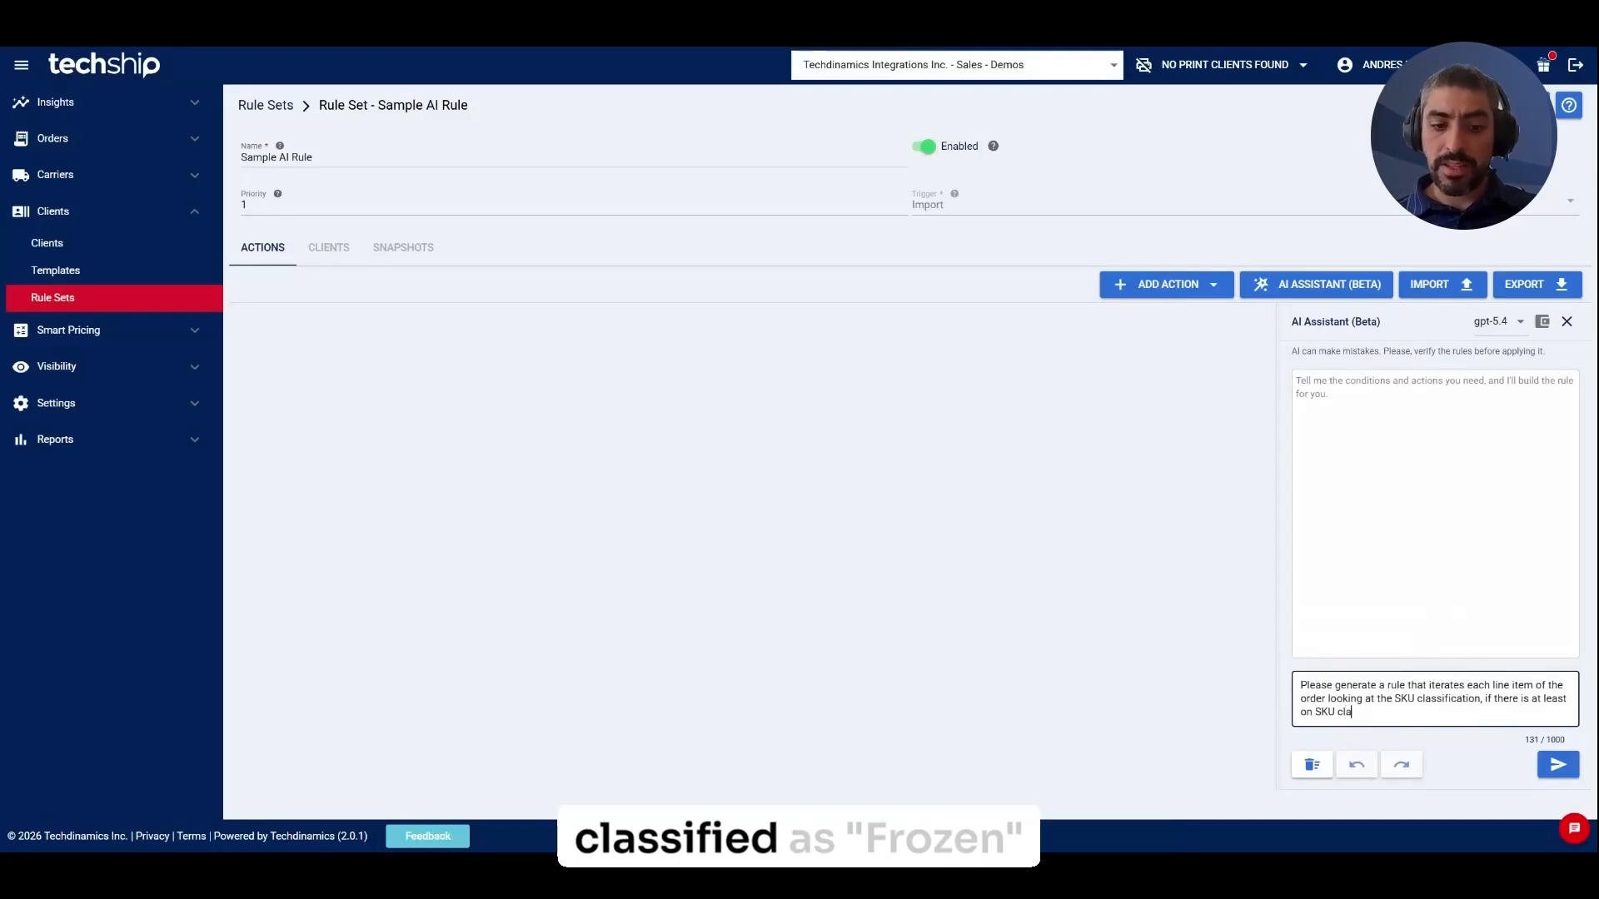
pyautogui.write('ssified as ')
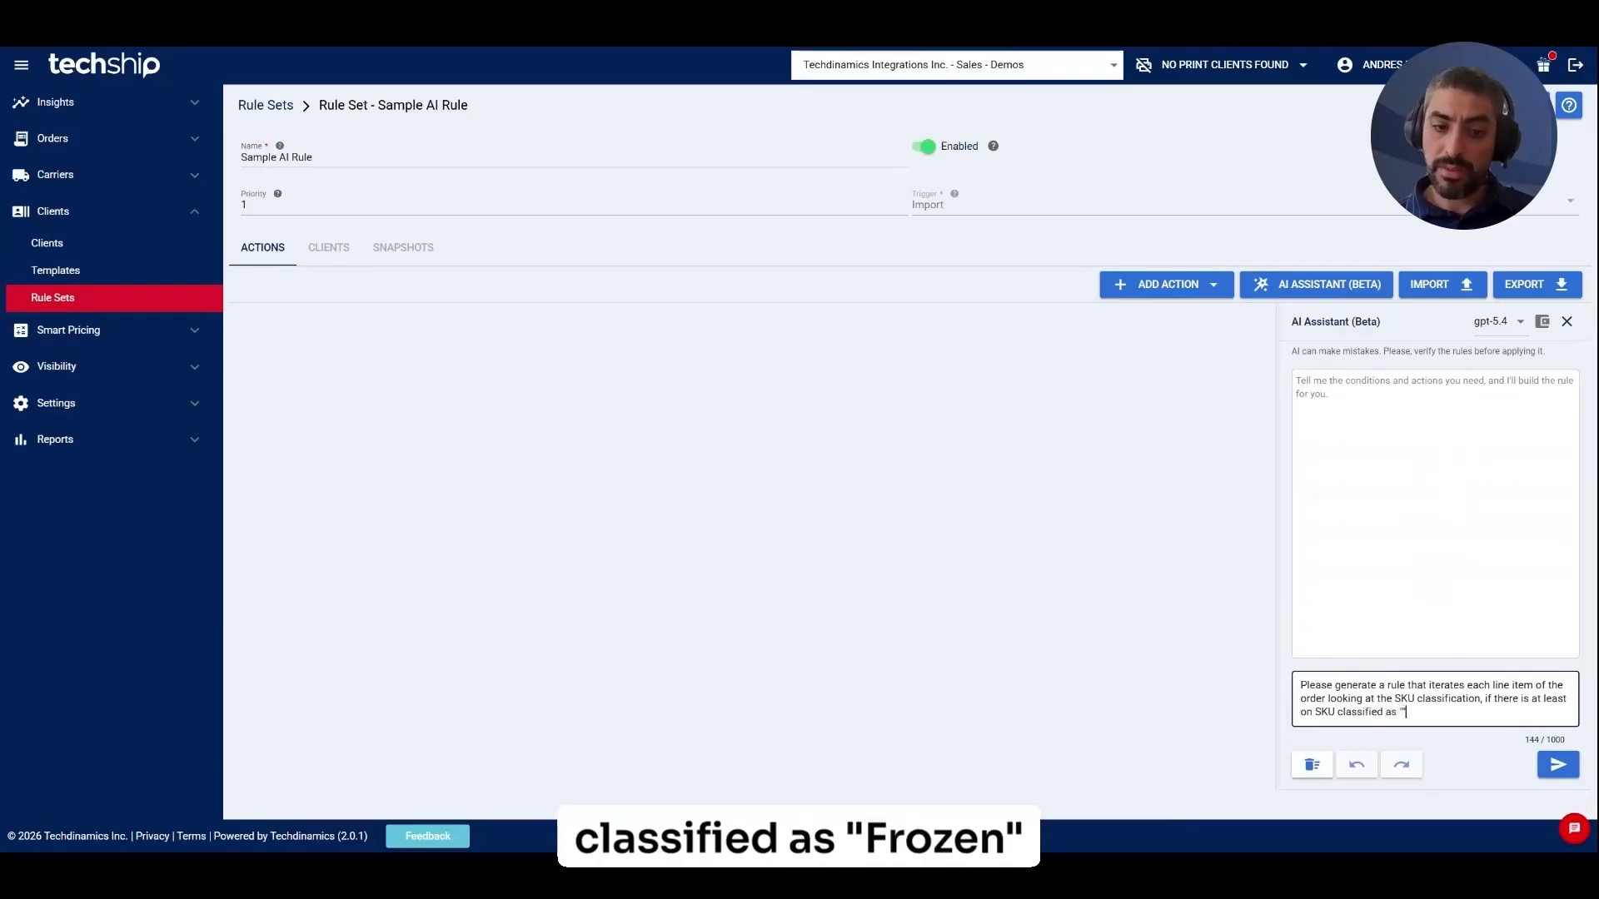
pyautogui.write('"Frozen" then add an action to set ')
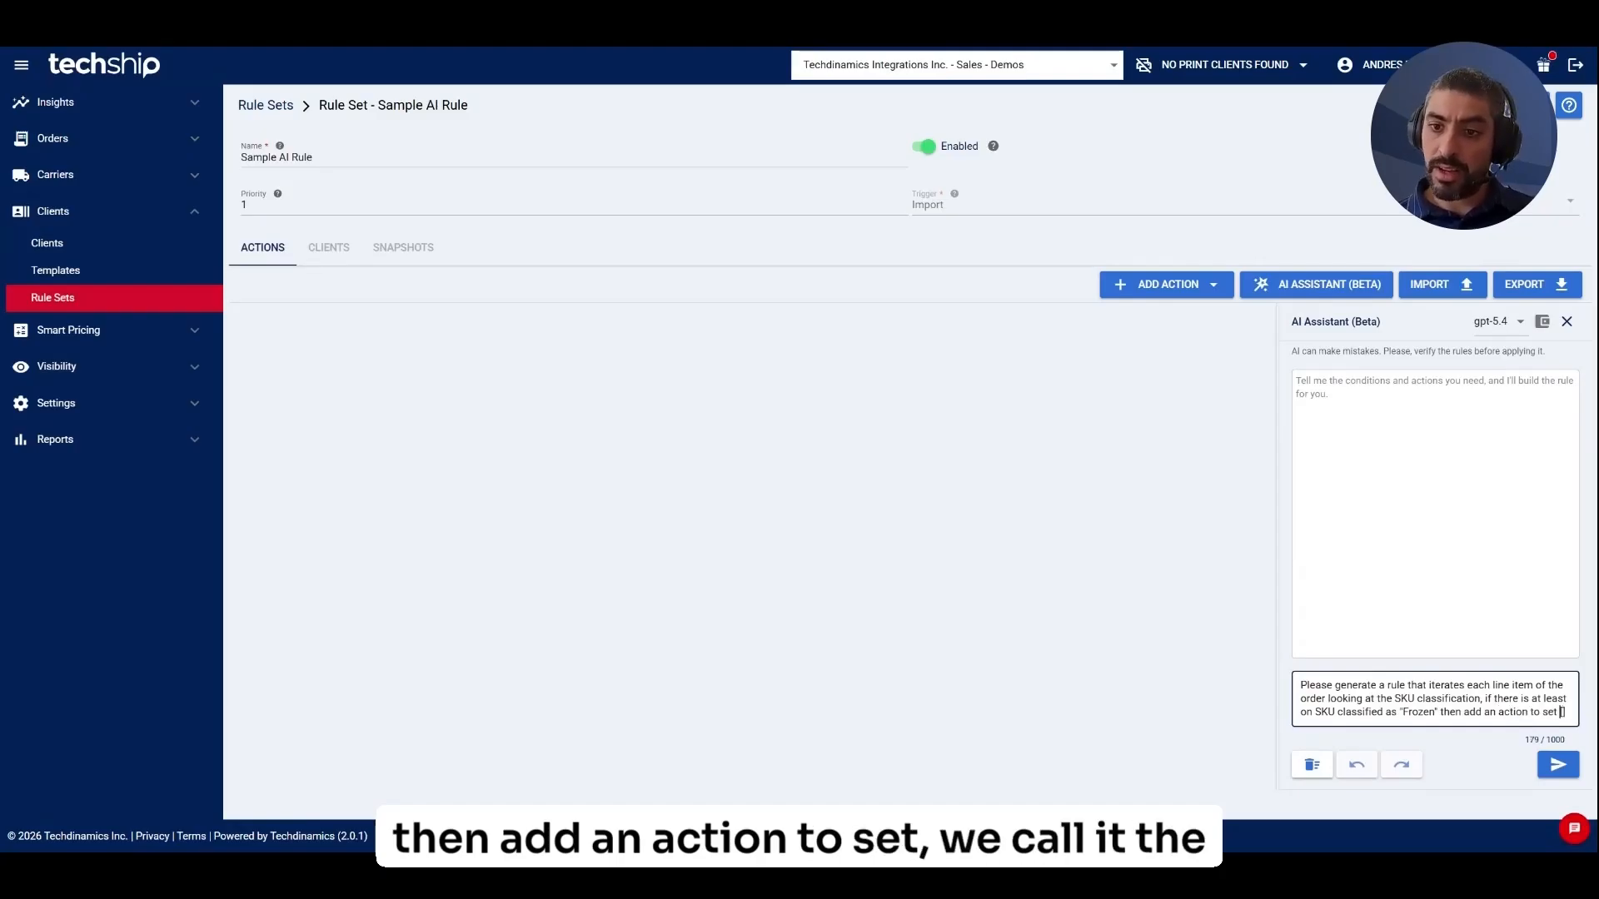
pyautogui.write('[Dry')
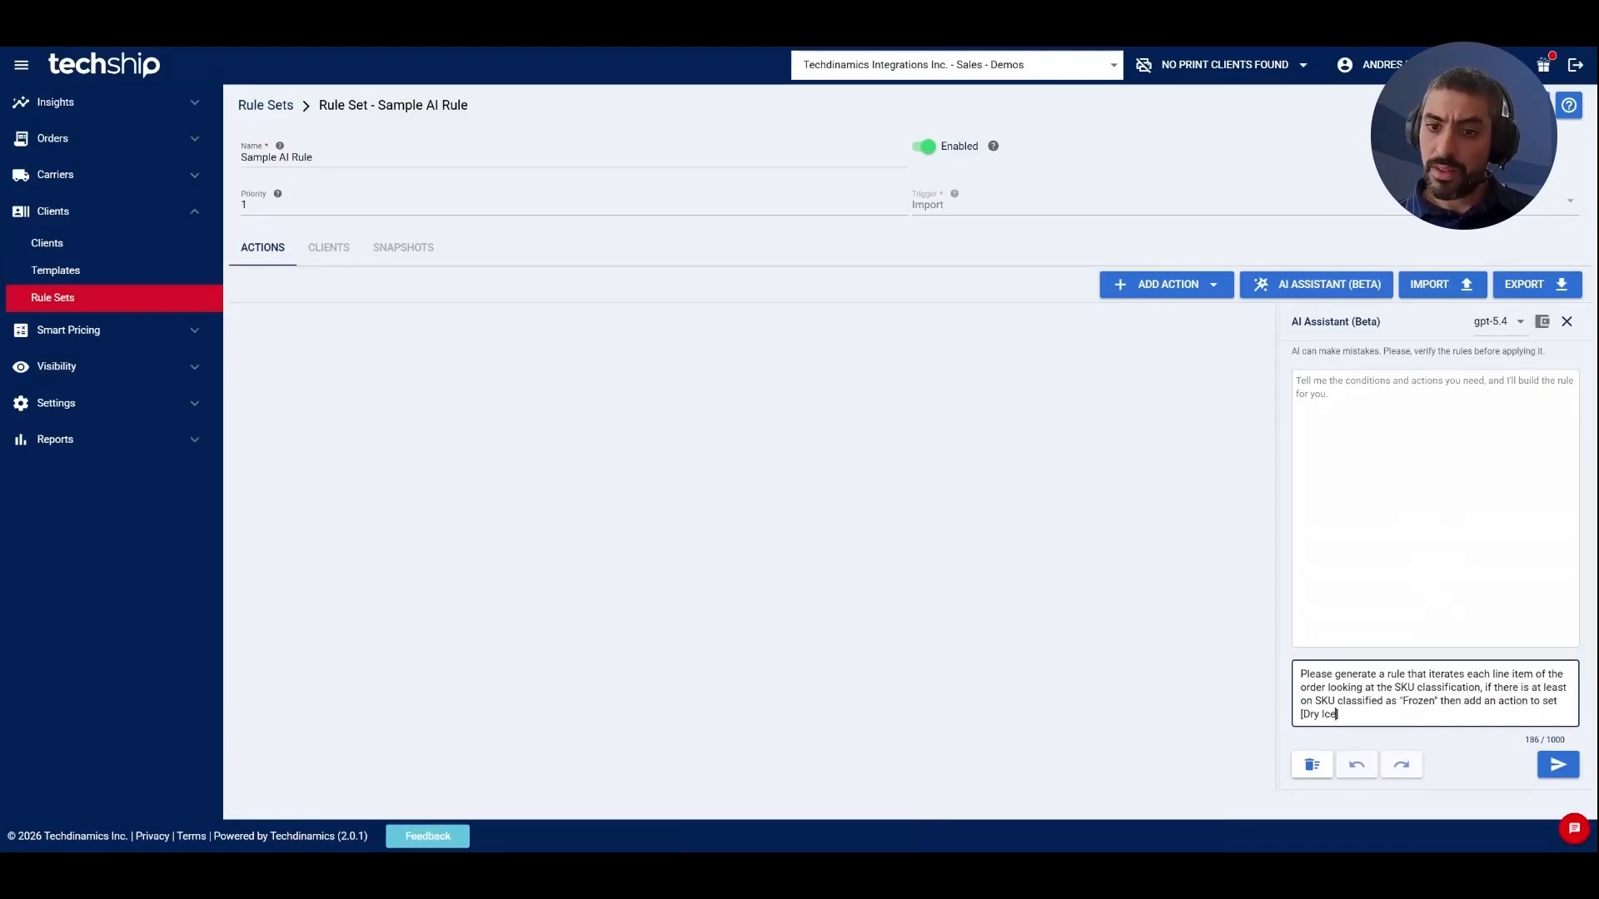
# Finish and send the request to set Dry Ice true for line items with Frozen SKUs.
pyautogui.write('Ice')
pyautogui.press('Return')
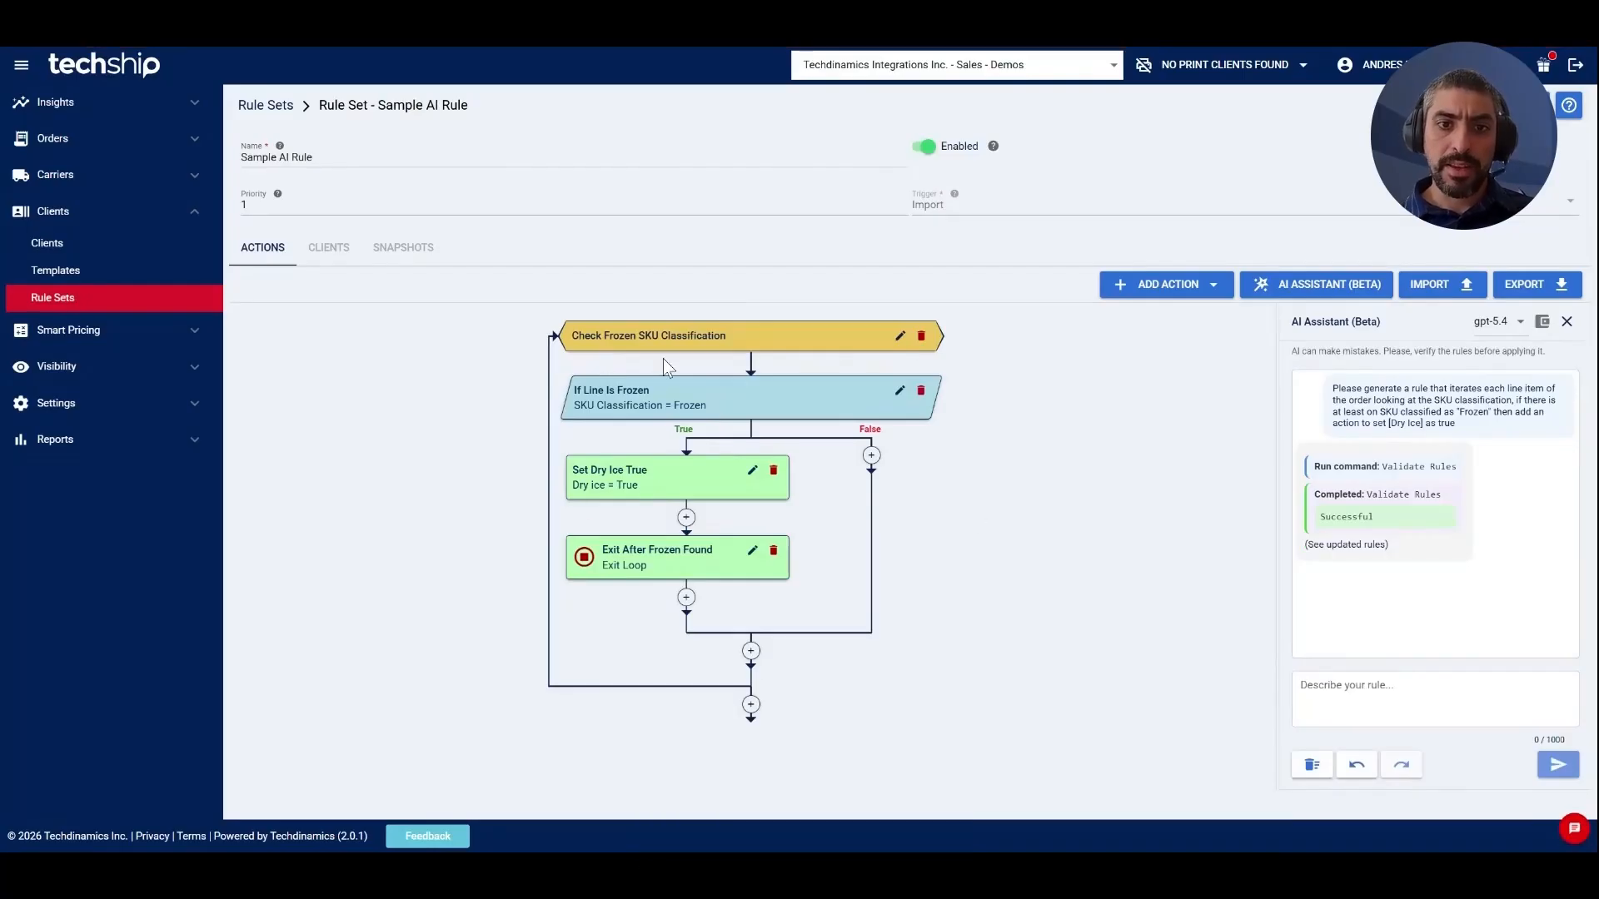
# Review the Check Frozen SKU Classification loop settings and False-branch add options, leaving them unchanged.
pyautogui.click(899, 335)
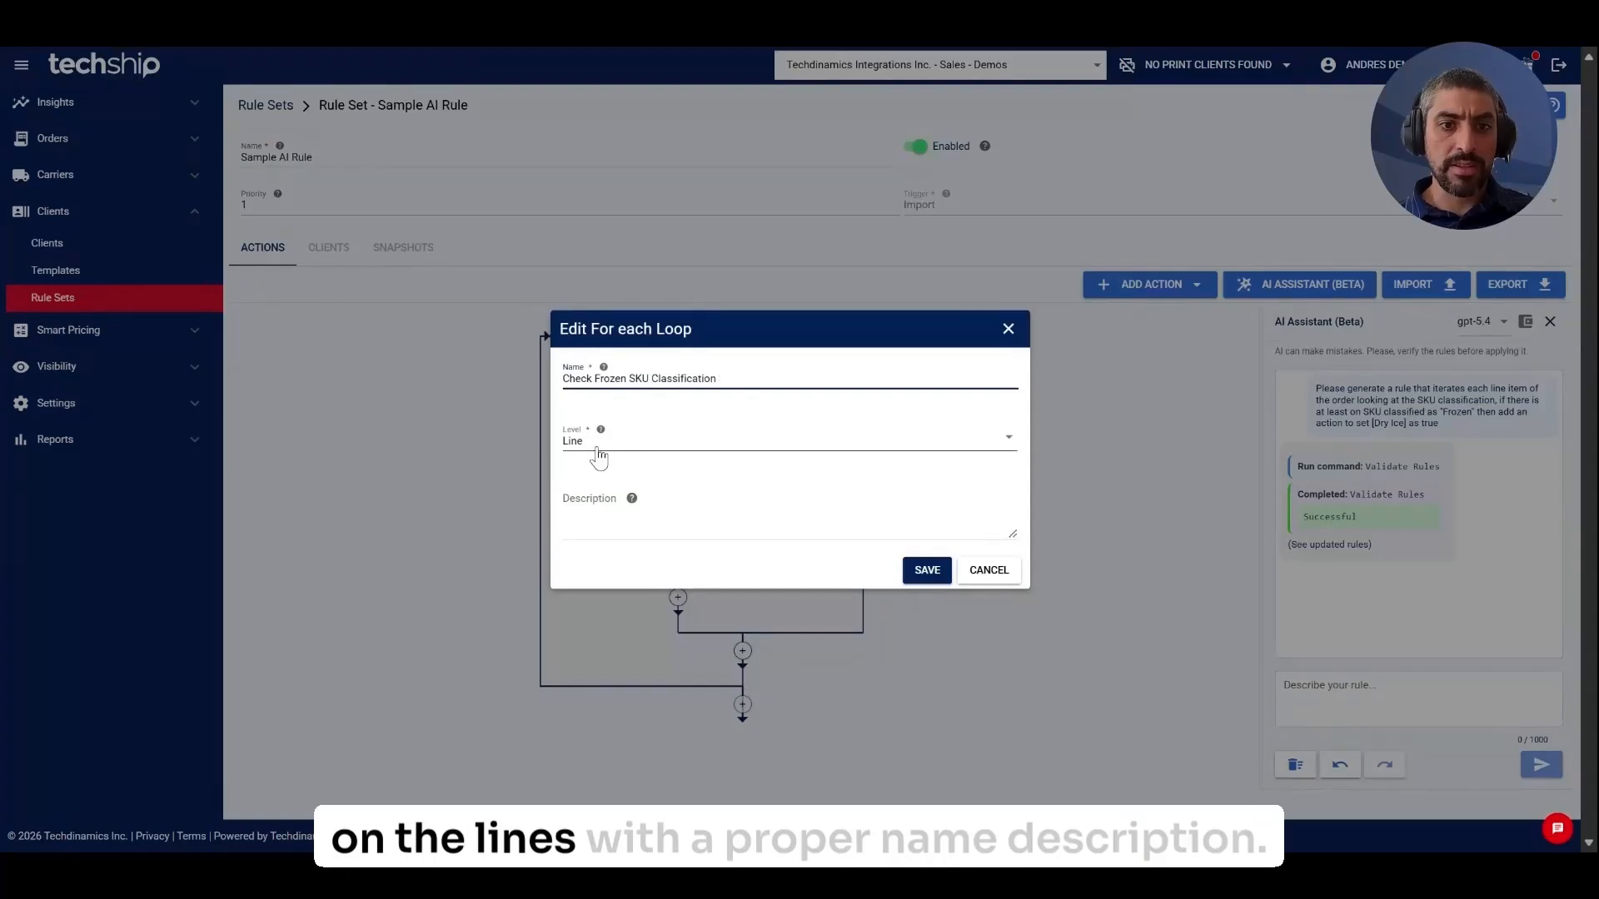
pyautogui.moveTo(720, 380); pyautogui.dragTo(560, 383)
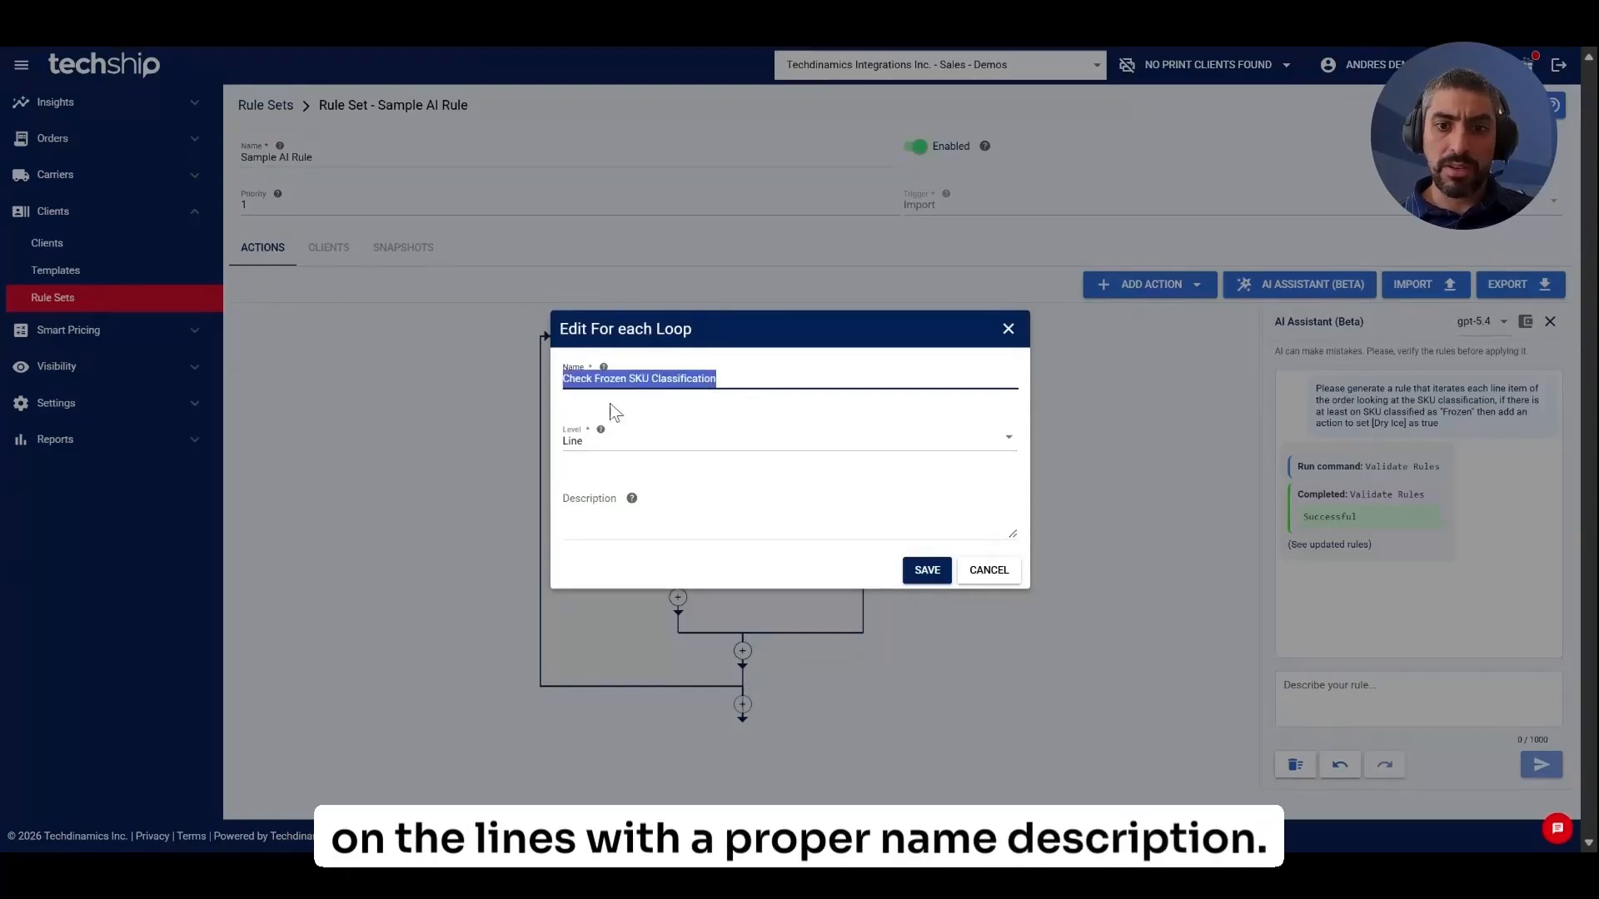
pyautogui.click(980, 573)
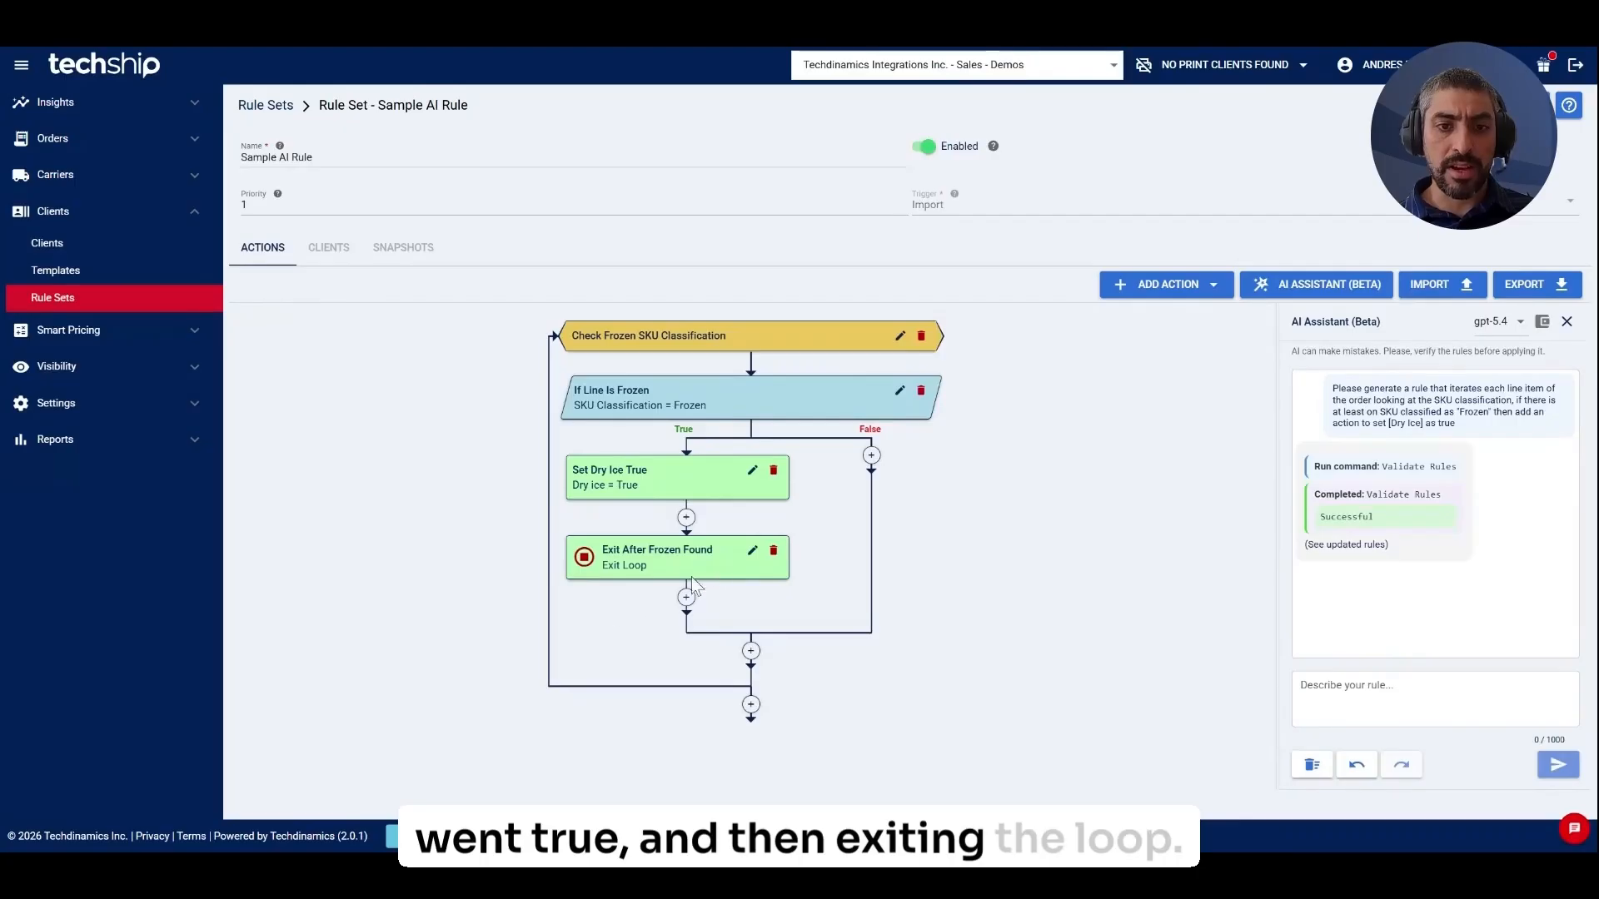
pyautogui.click(871, 455)
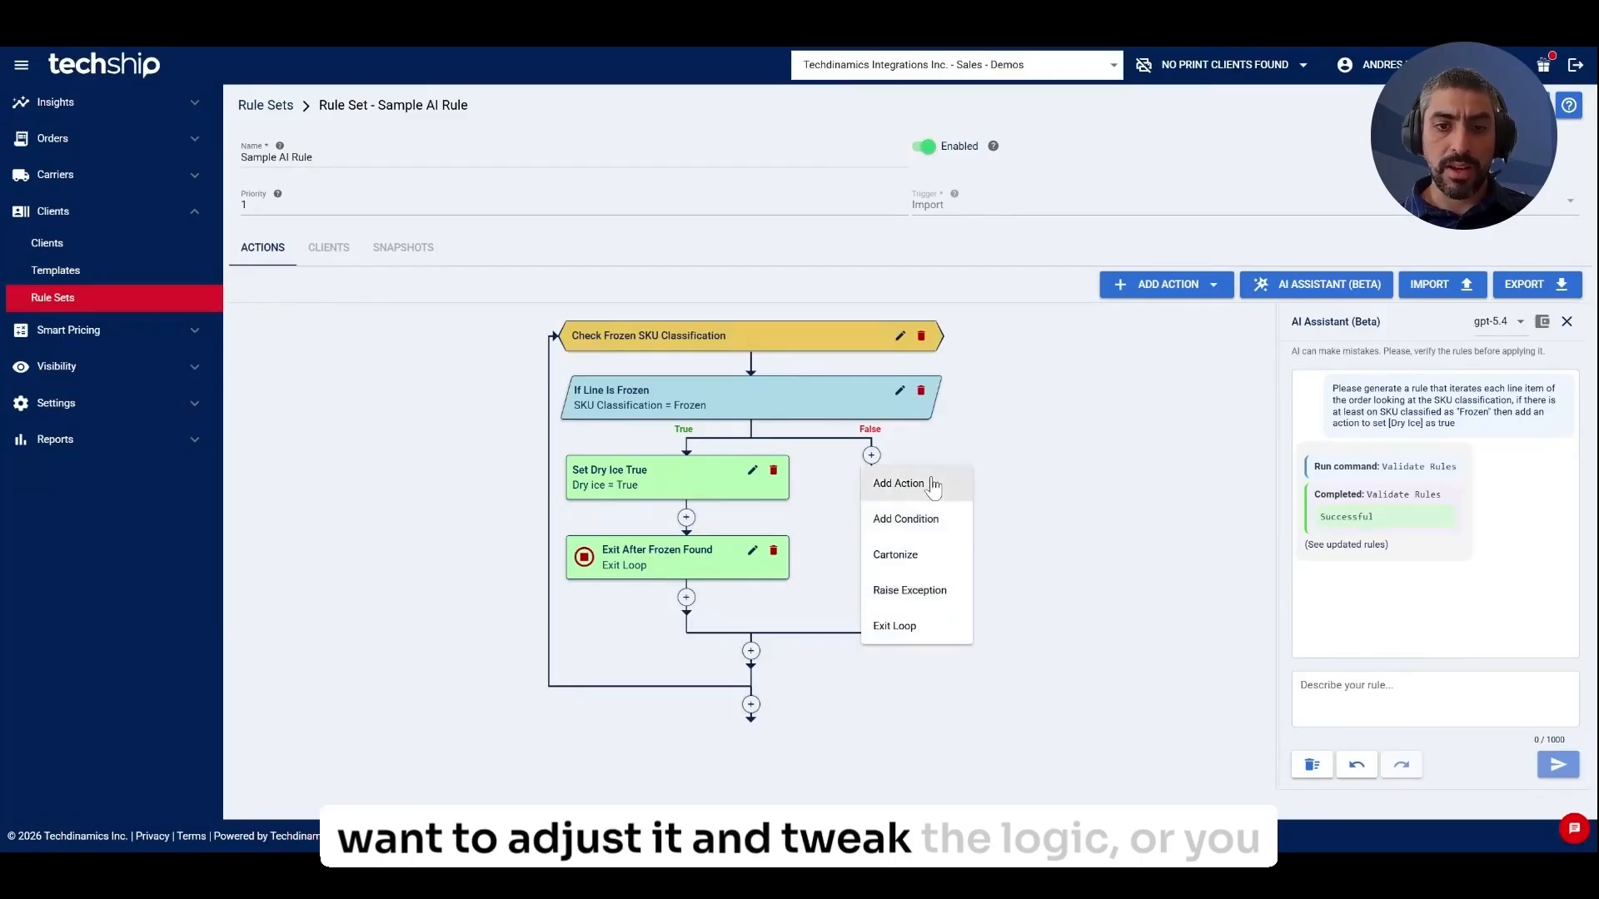
pyautogui.click(1069, 472)
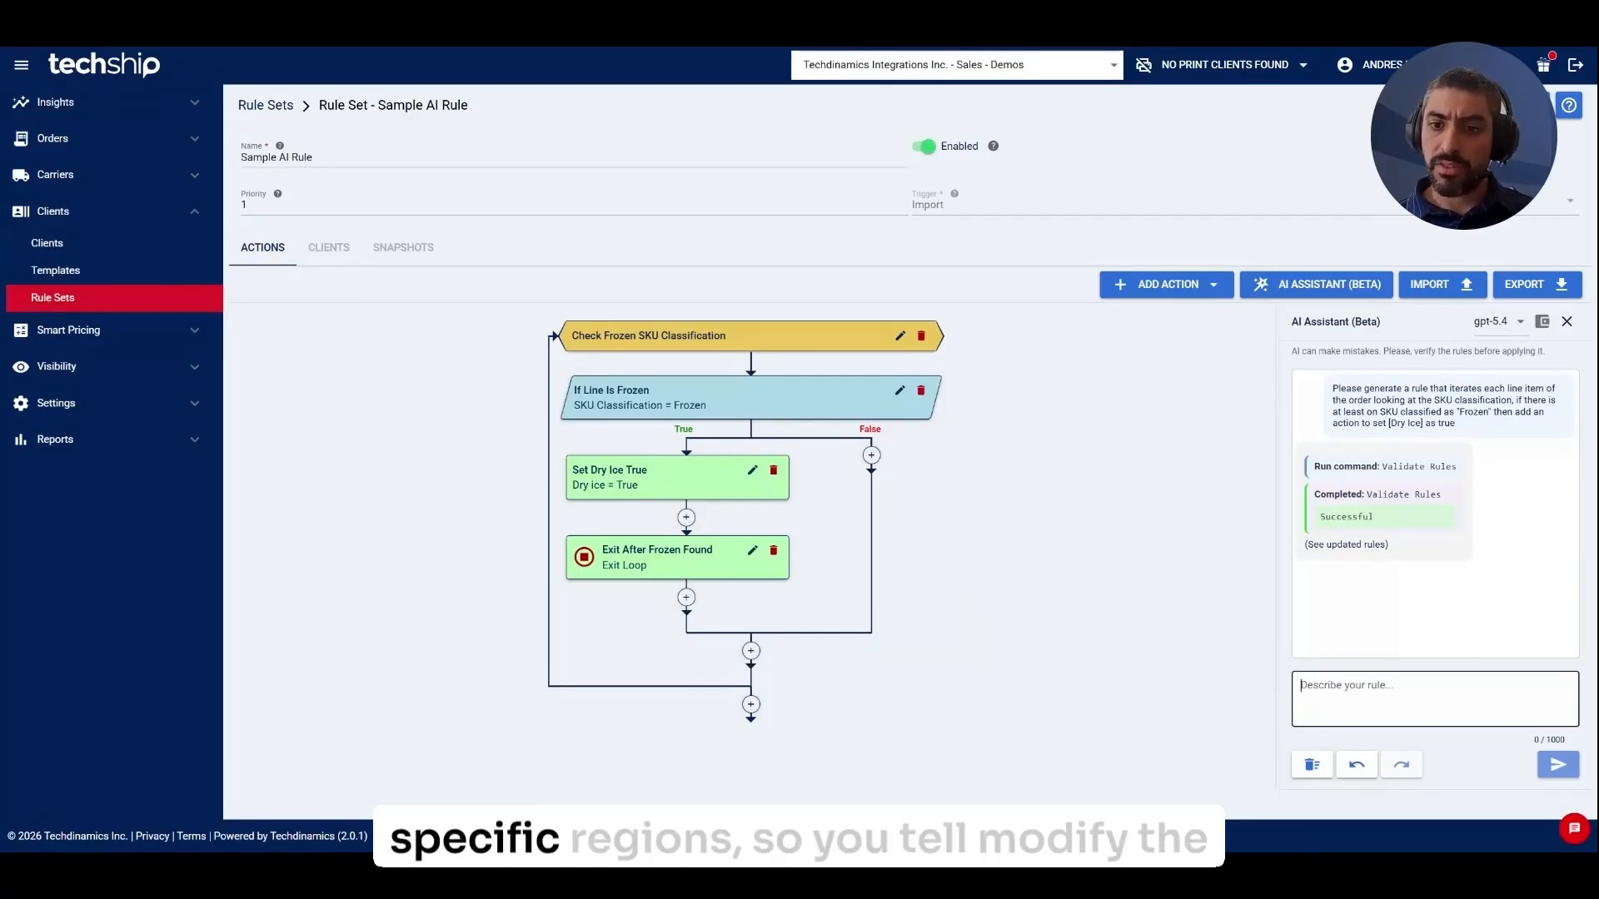
# Ask the assistant to apply the rule only to orders shipped to the US west coast.
pyautogui.write('modify ')
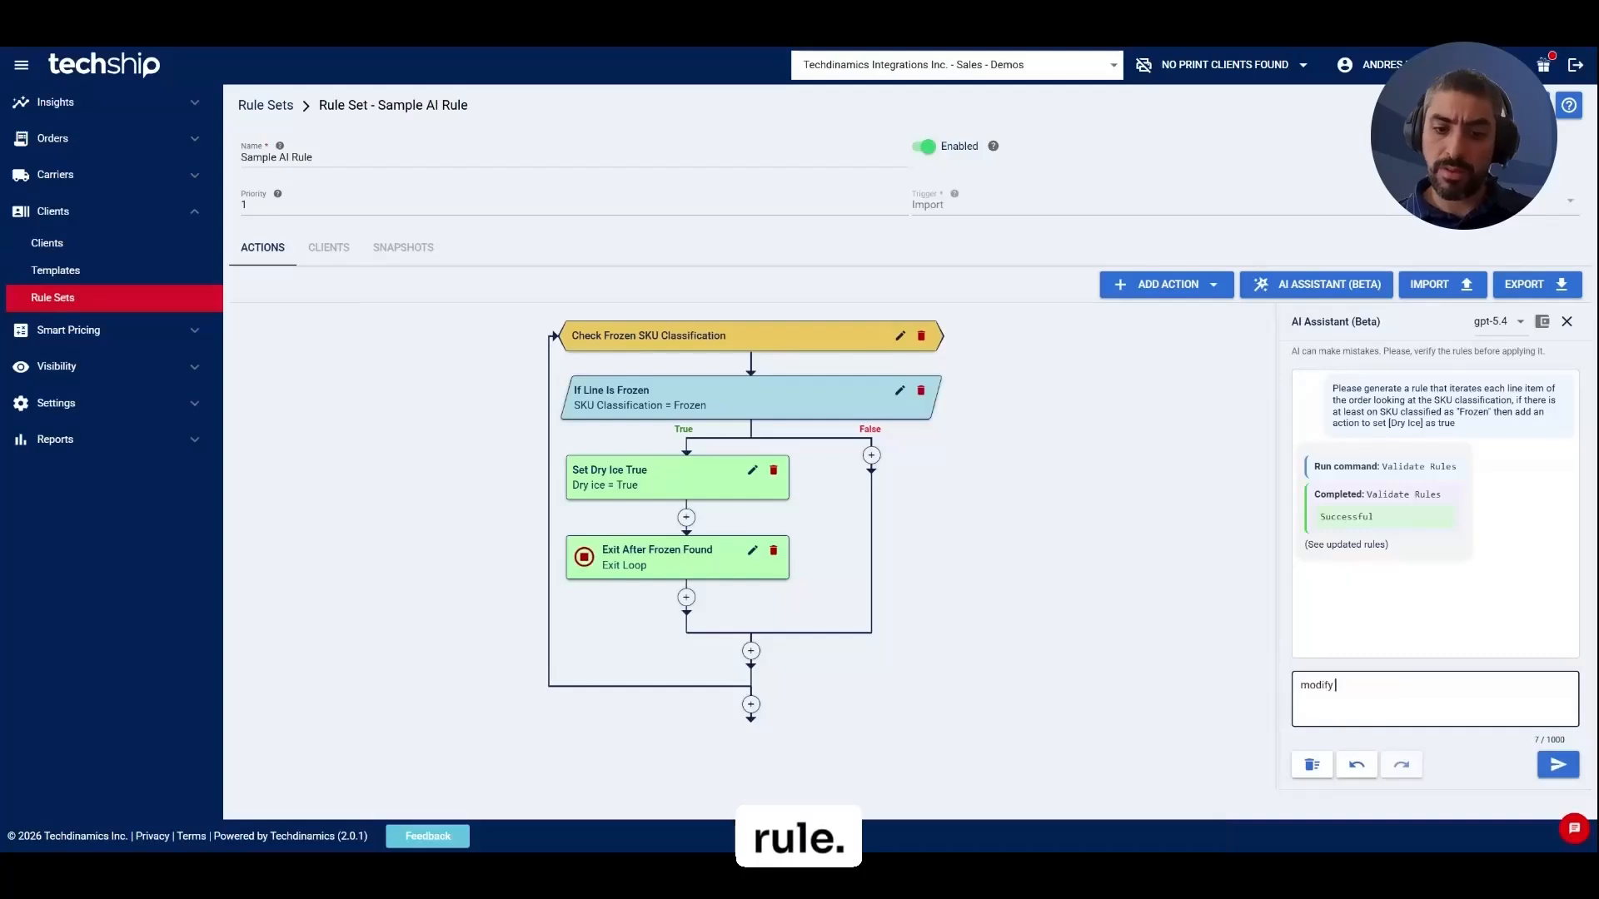
pyautogui.write('the rule so i')
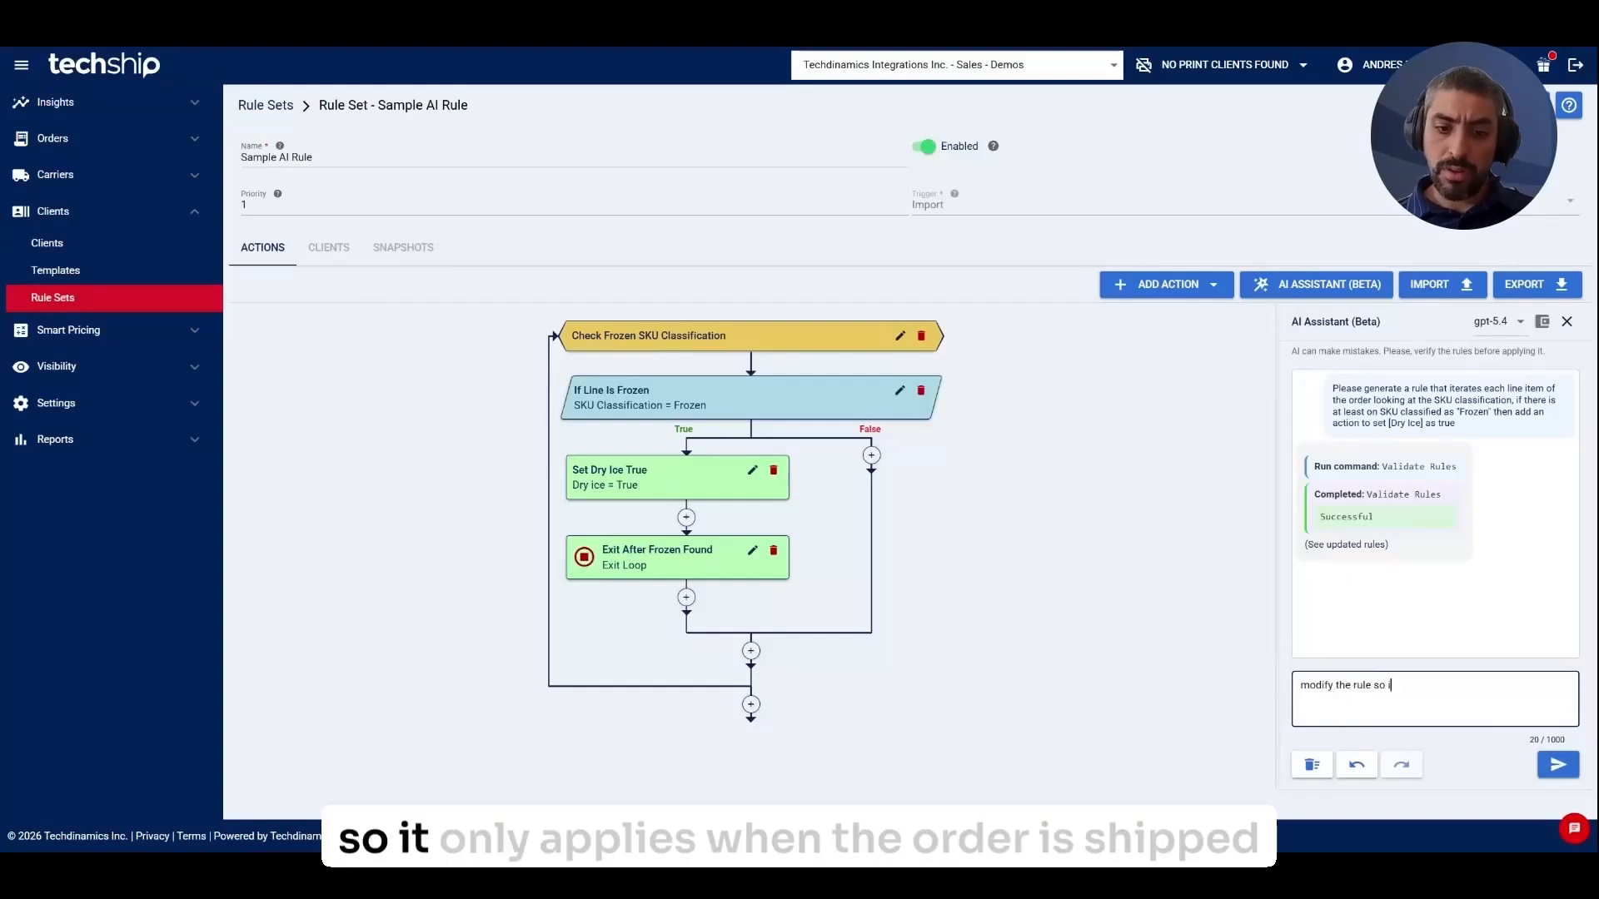
pyautogui.write('t only applies whe')
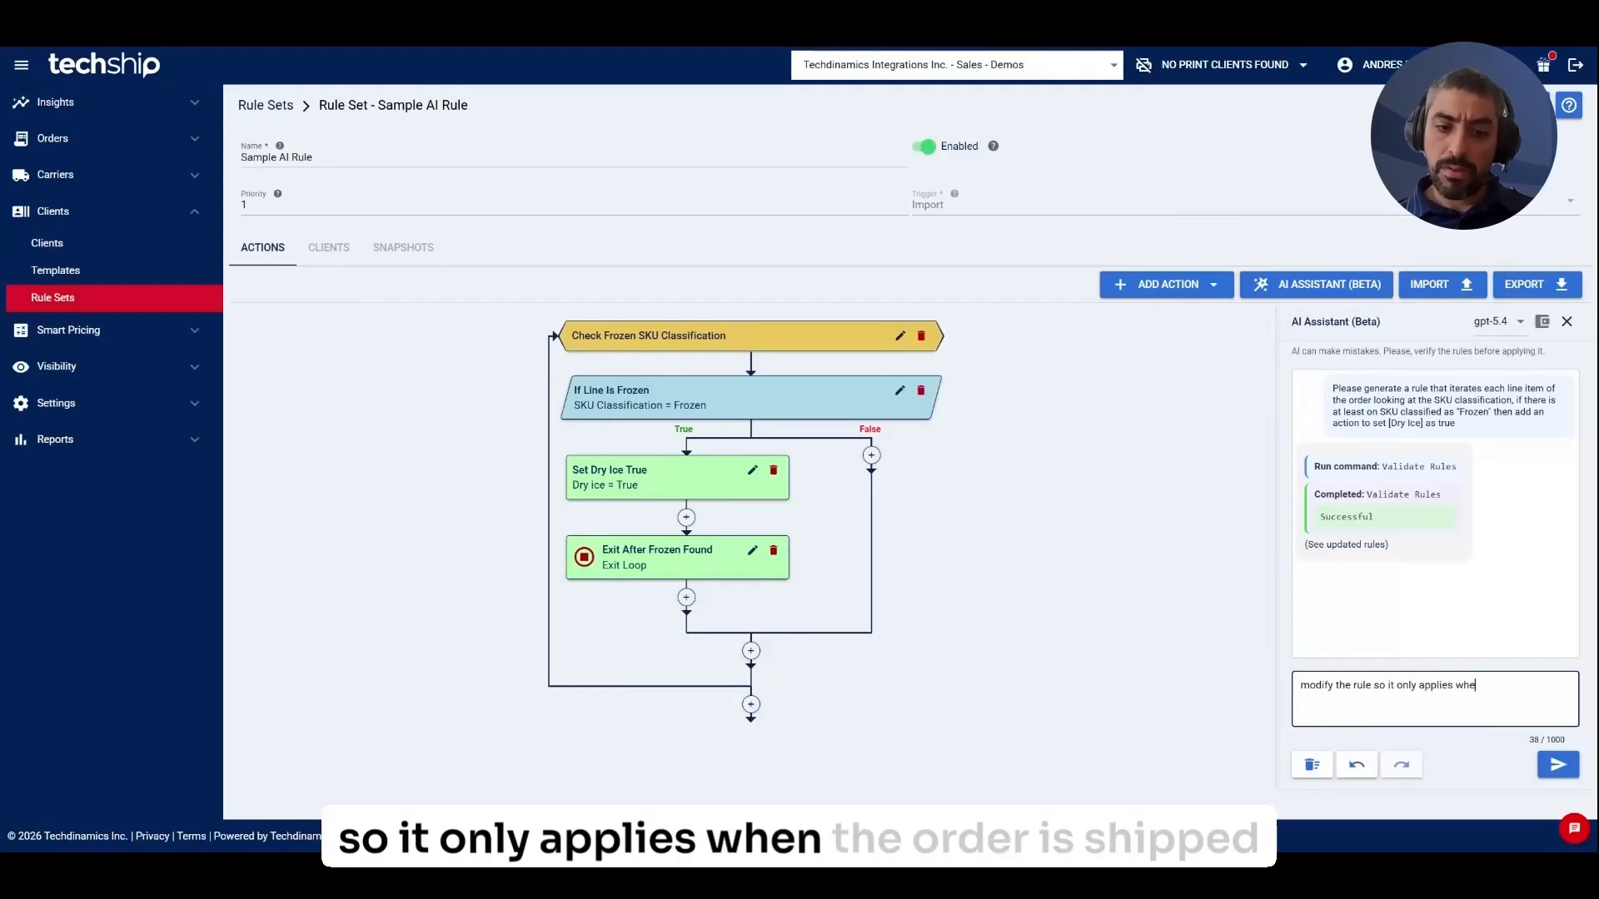
pyautogui.write('n the order is being shippe')
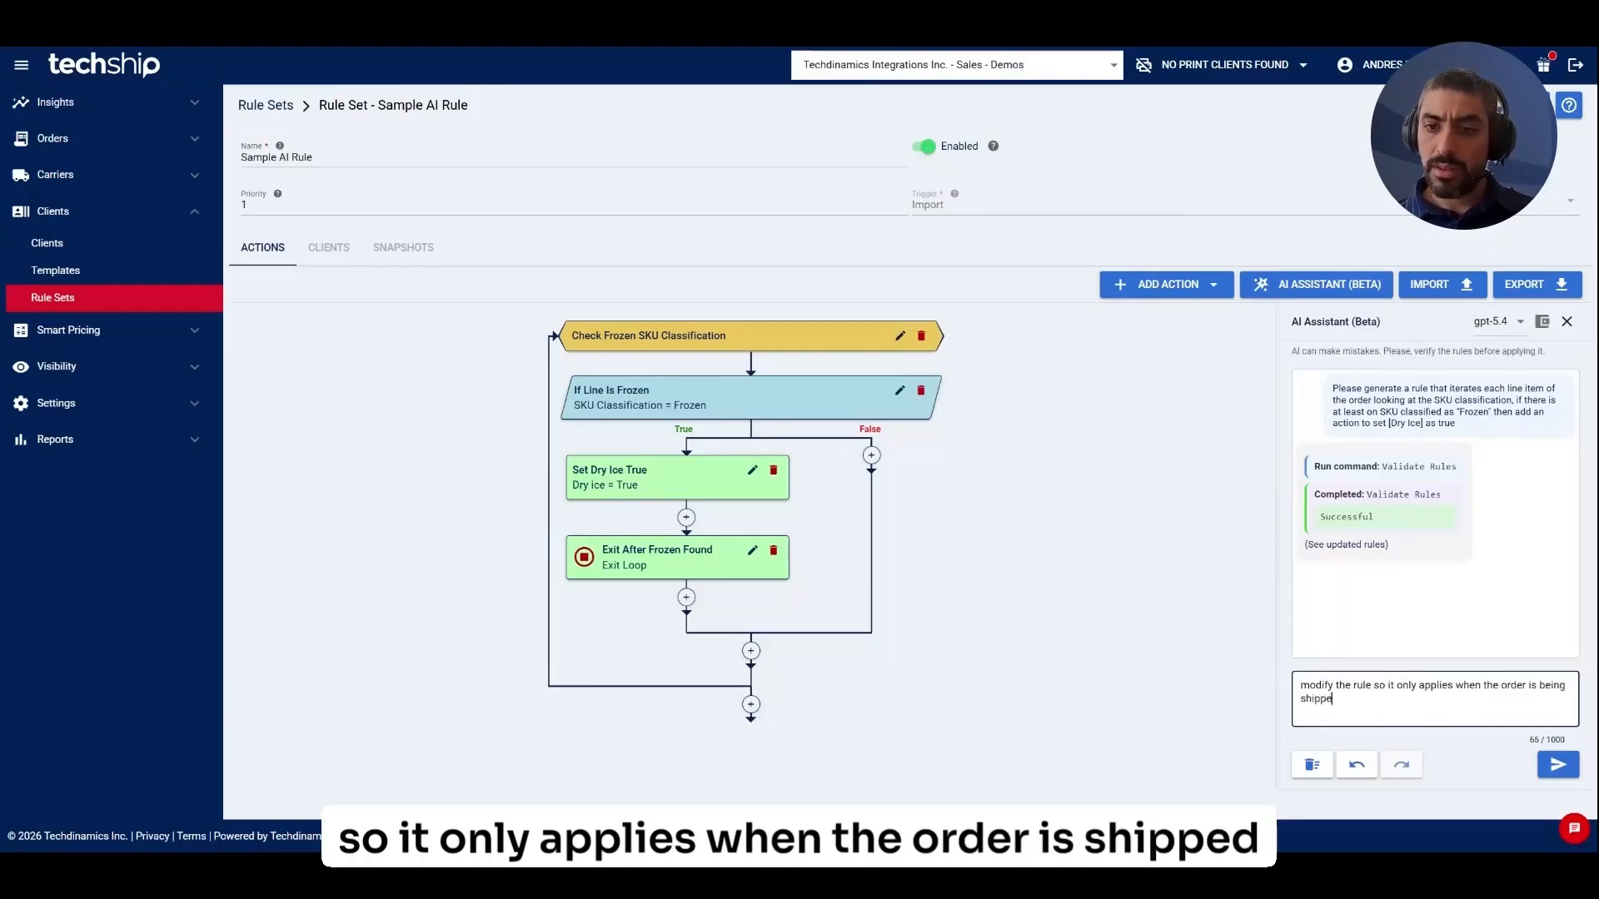
pyautogui.write('d to the west coast of th')
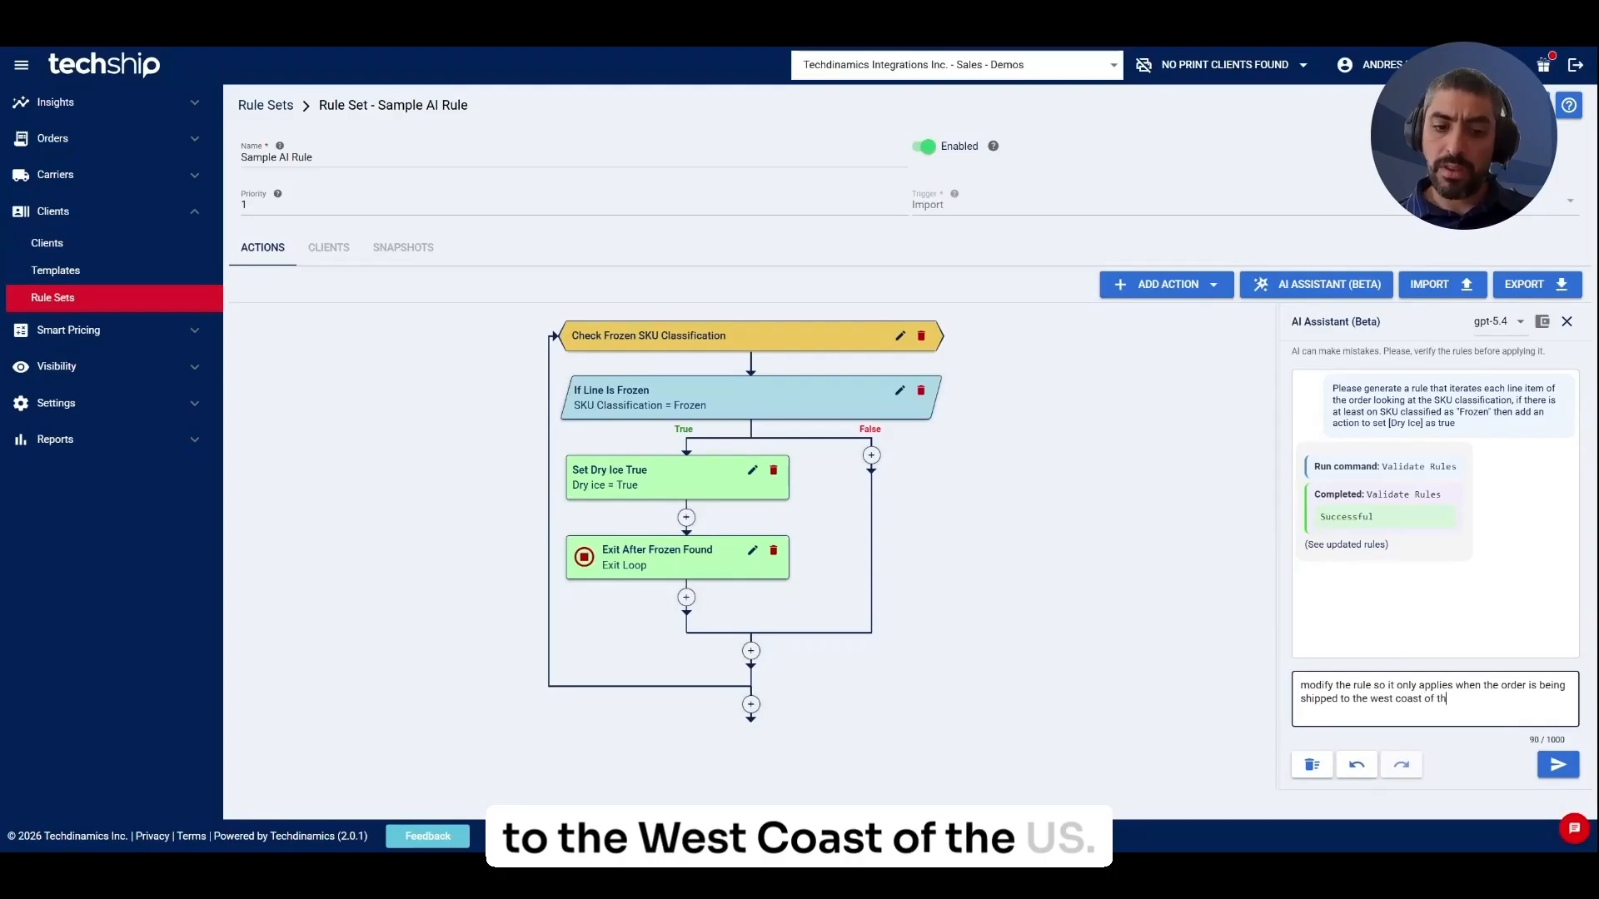
pyautogui.write('e US')
pyautogui.press('Return')
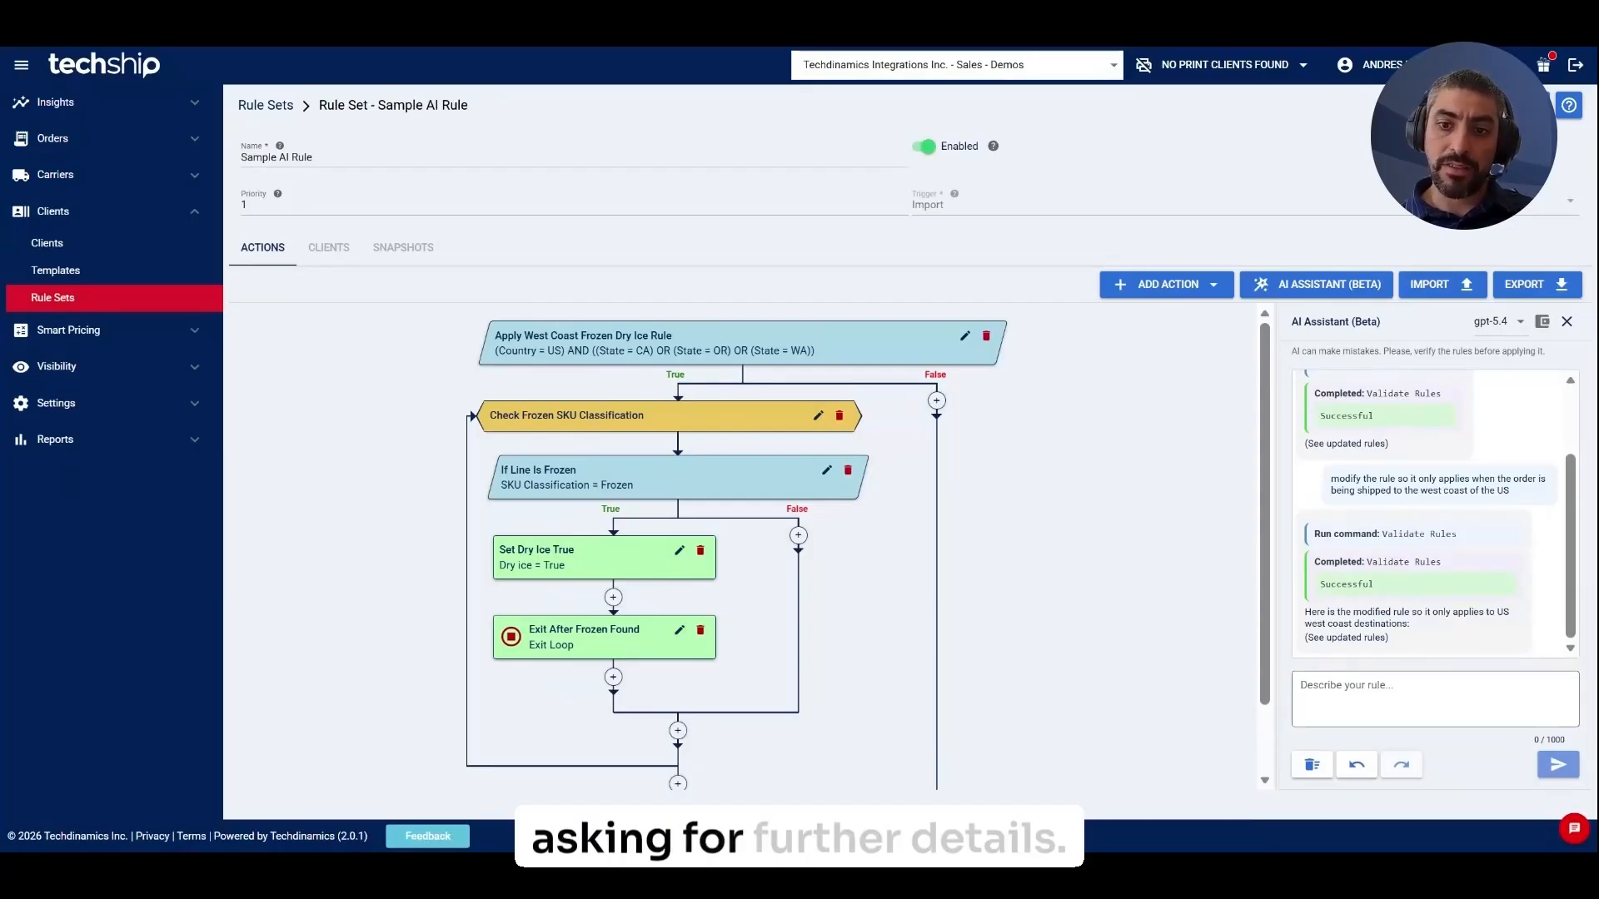
# Request a custom field with instruction "handle with care", using a reference order ID.
pyautogui.click(1359, 677)
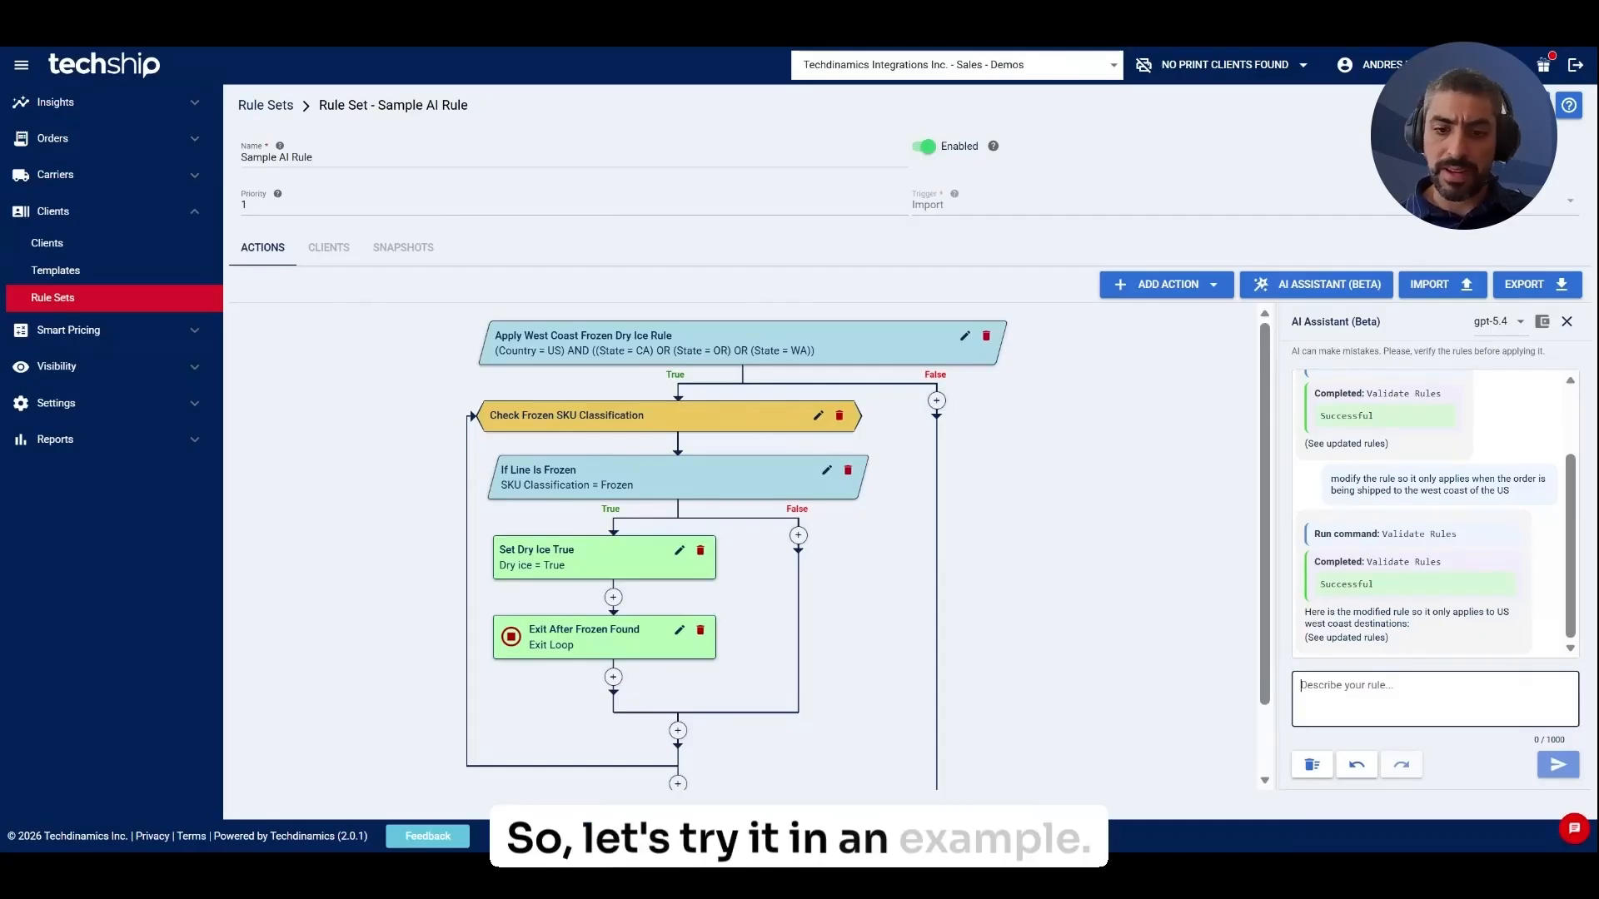
pyautogui.write('using the orde')
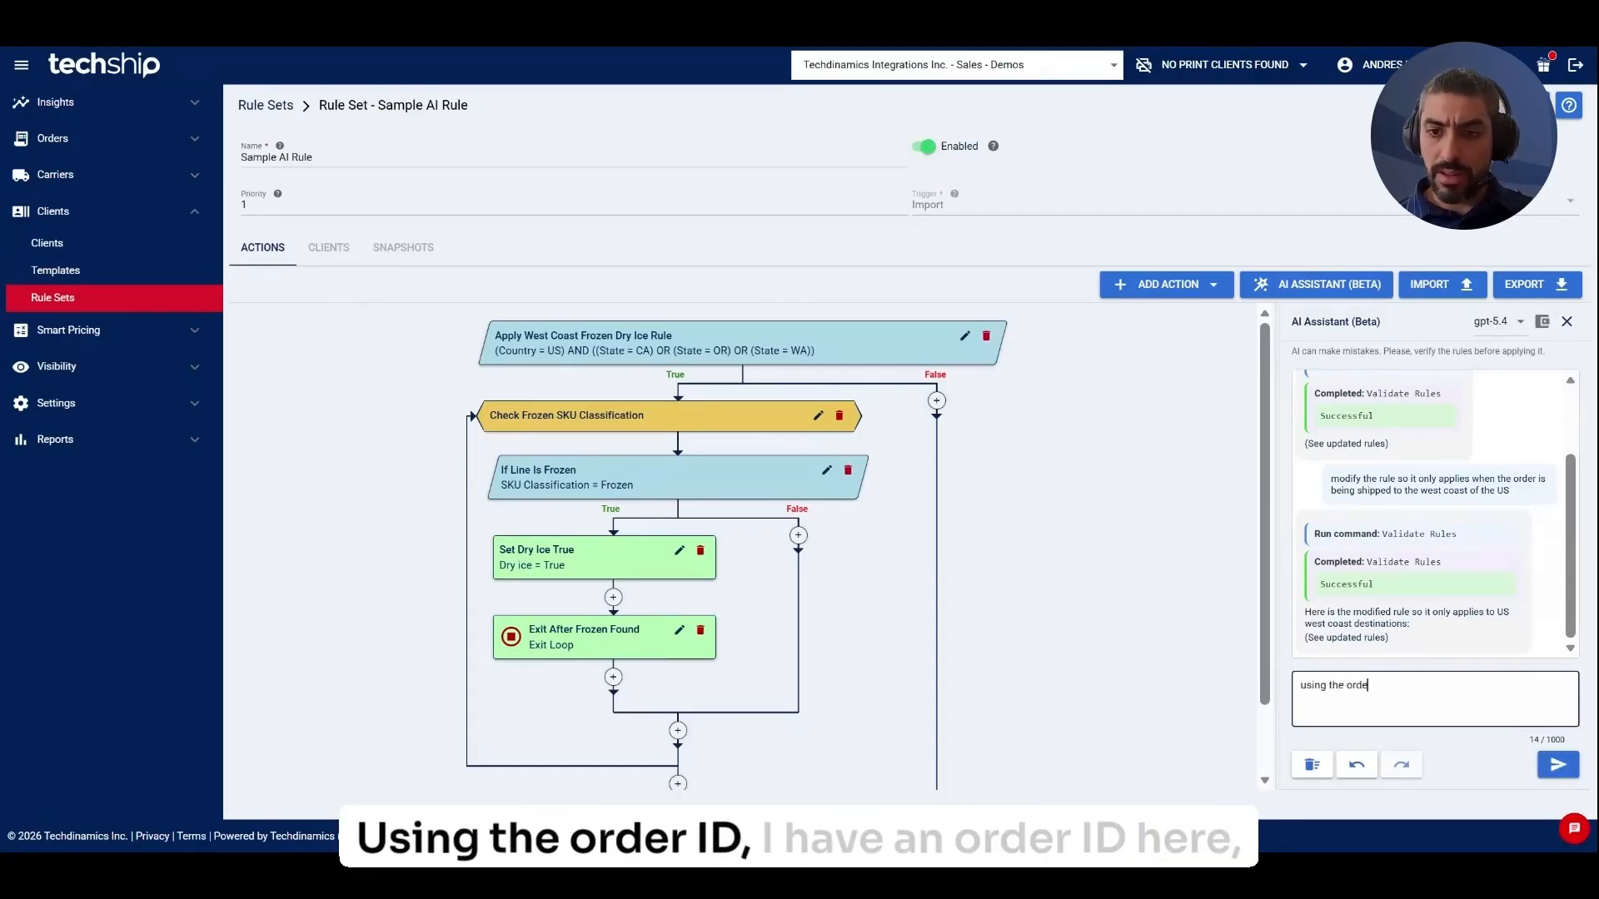
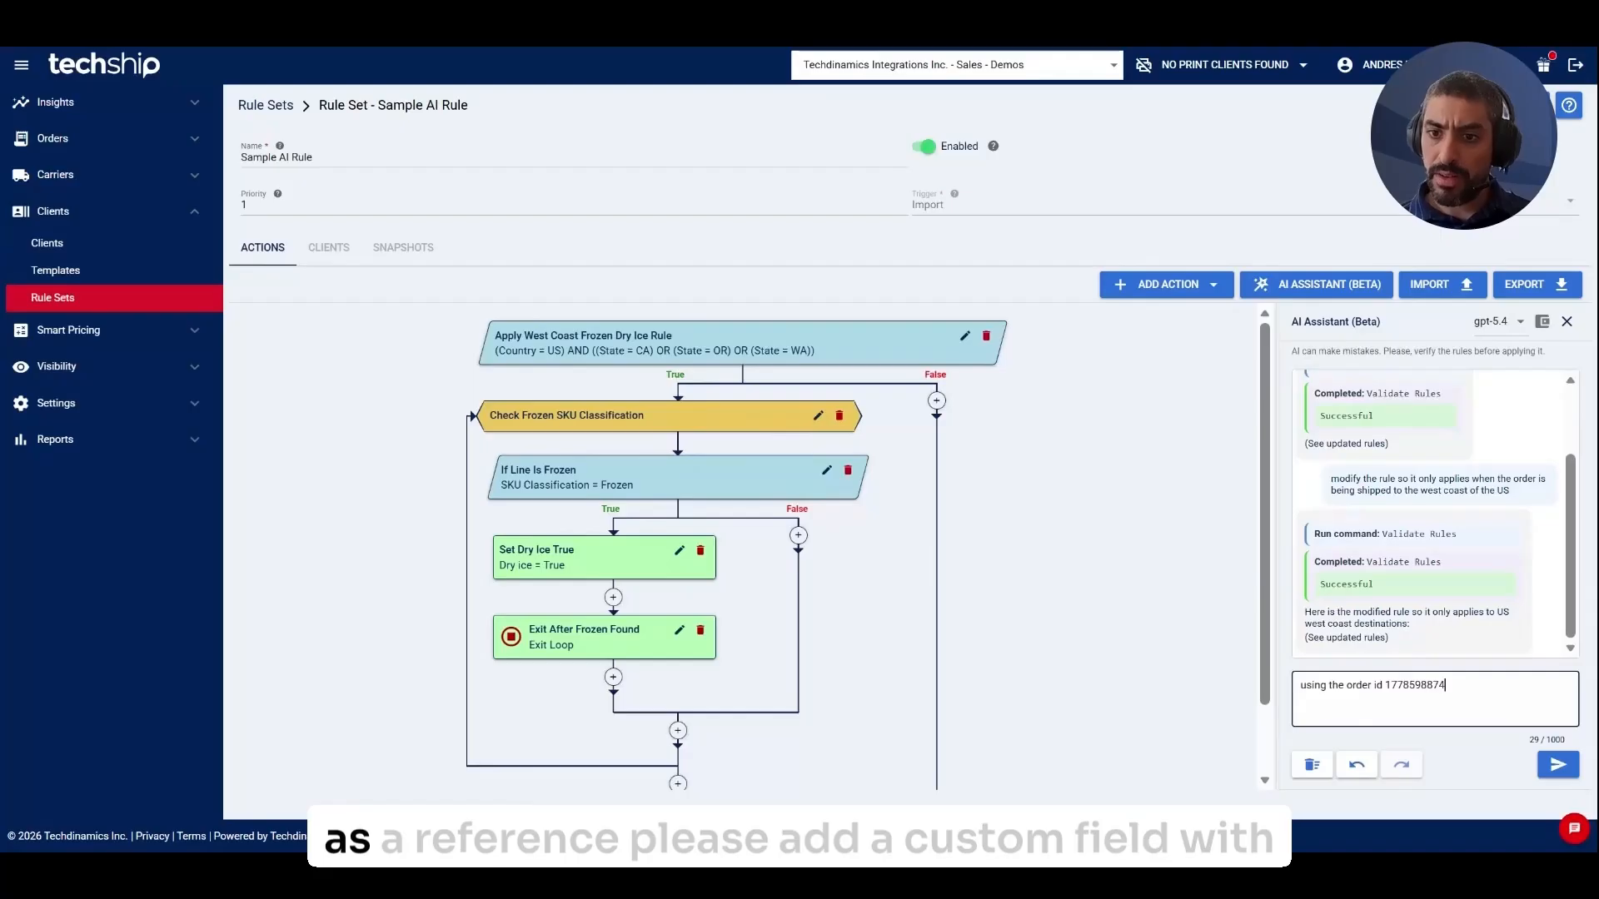
pyautogui.write(' as a reference please ad')
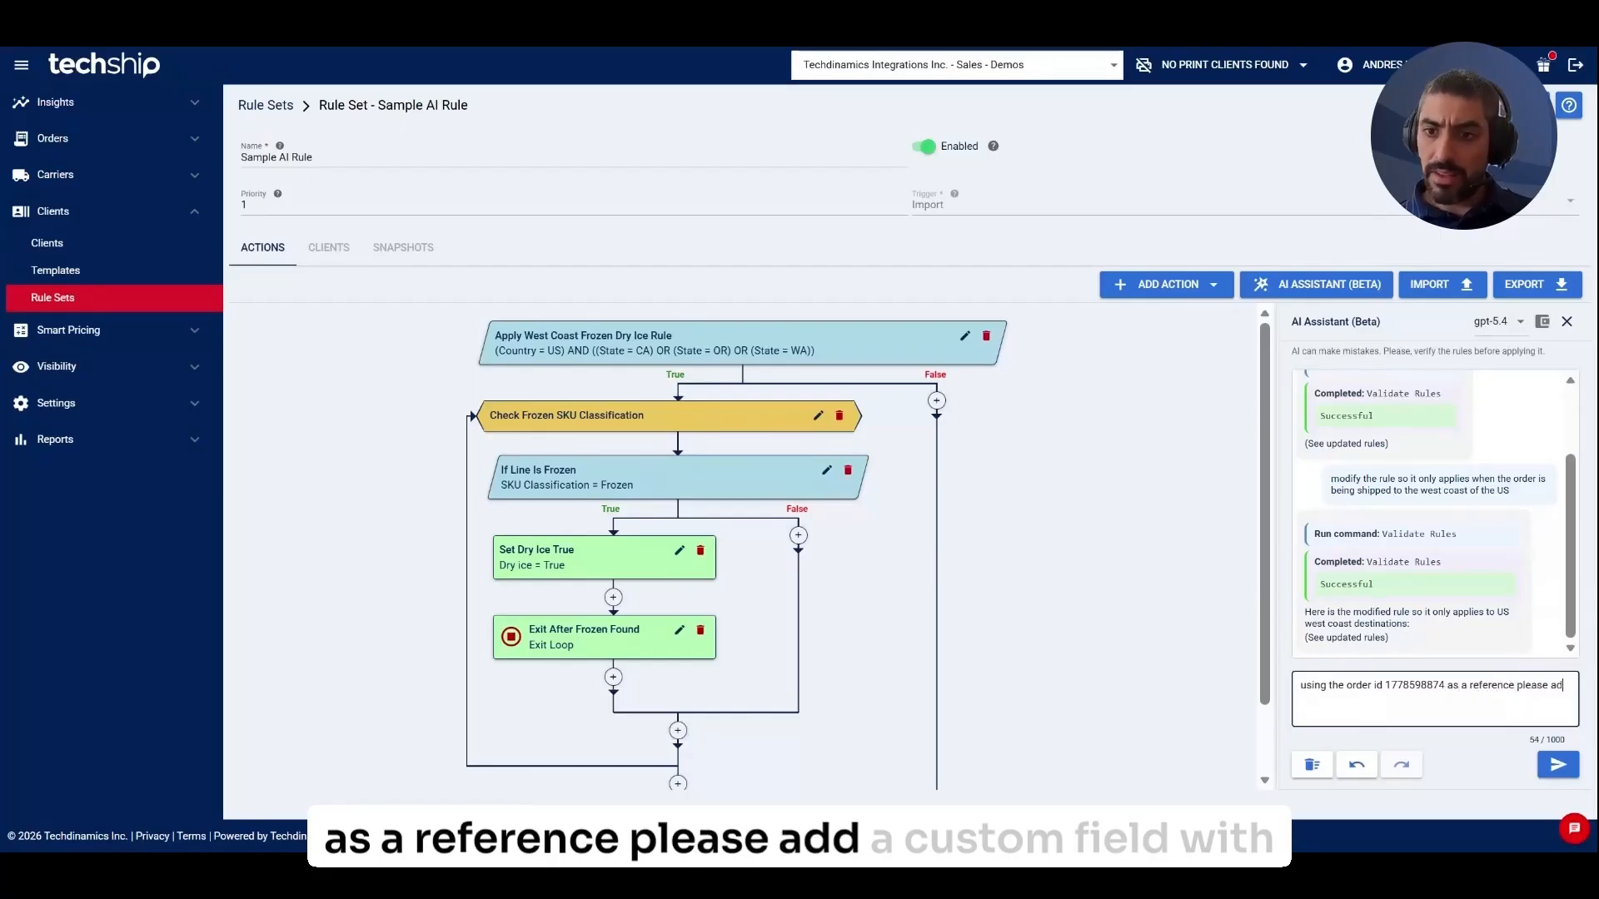
pyautogui.write('d a custom f')
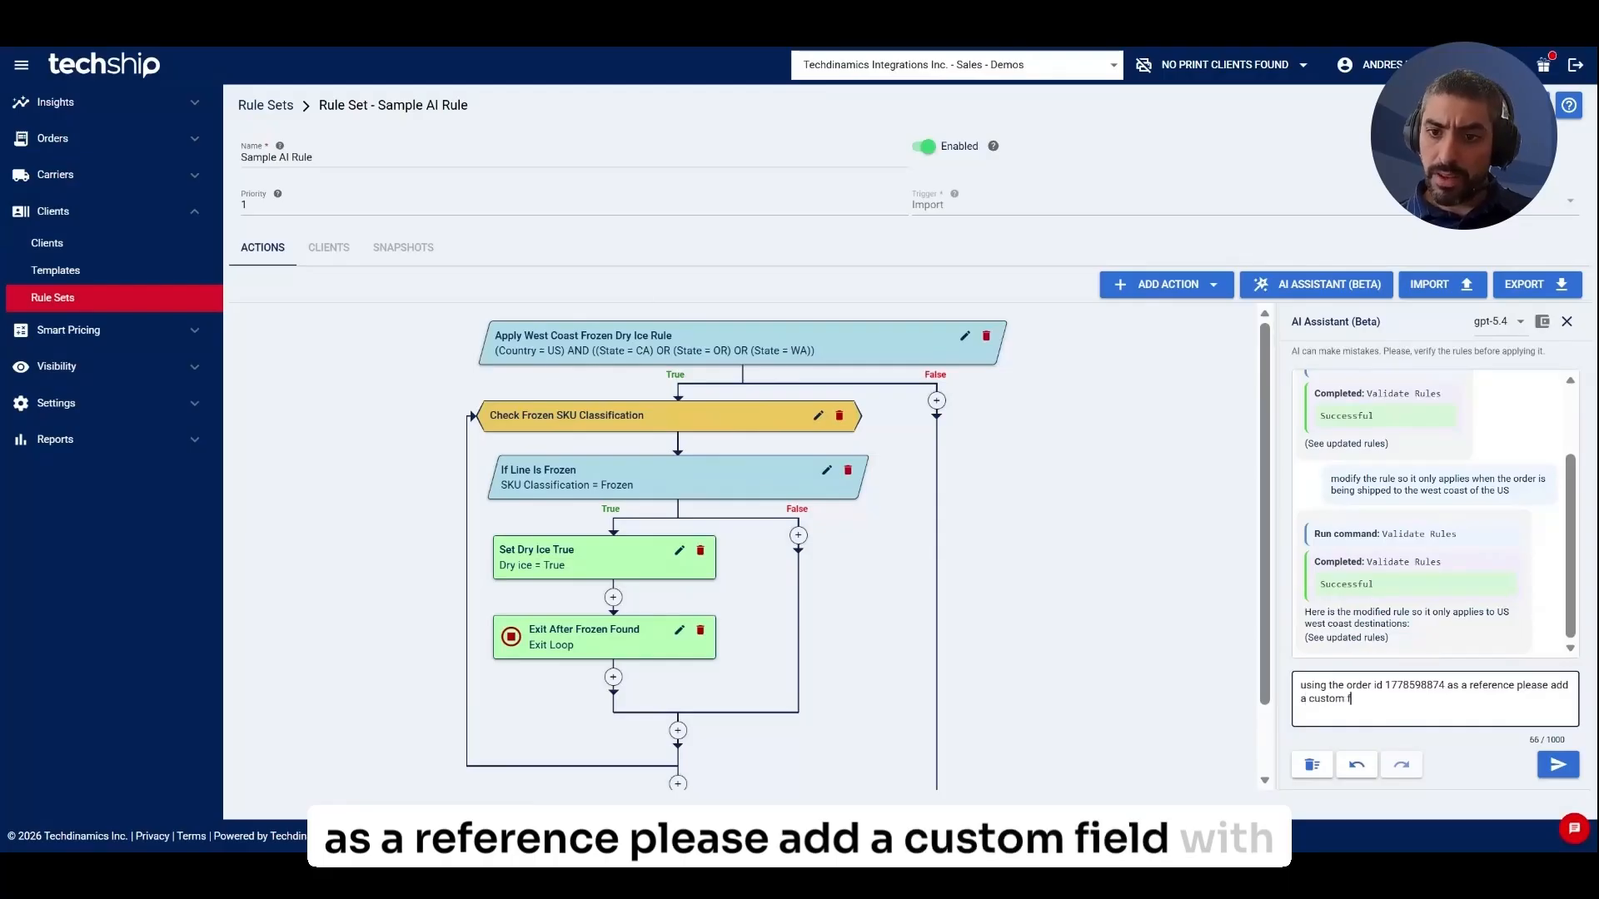
pyautogui.write('ield with instrcu')
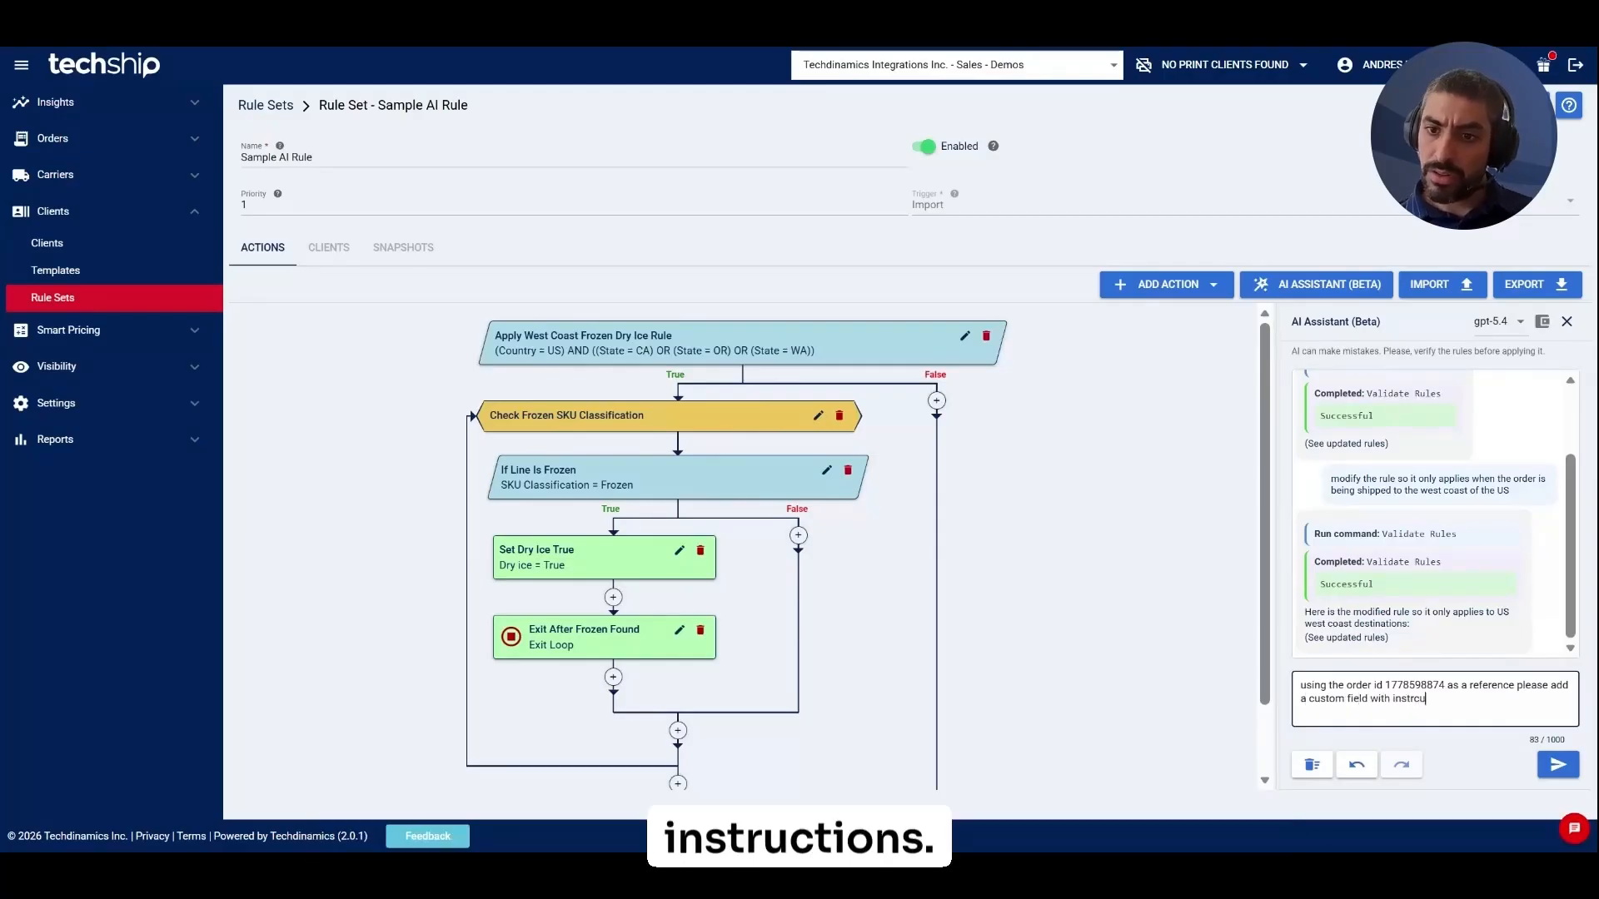
pyautogui.press('BackSpace')
pyautogui.press('BackSpace')
pyautogui.write('uction as: "')
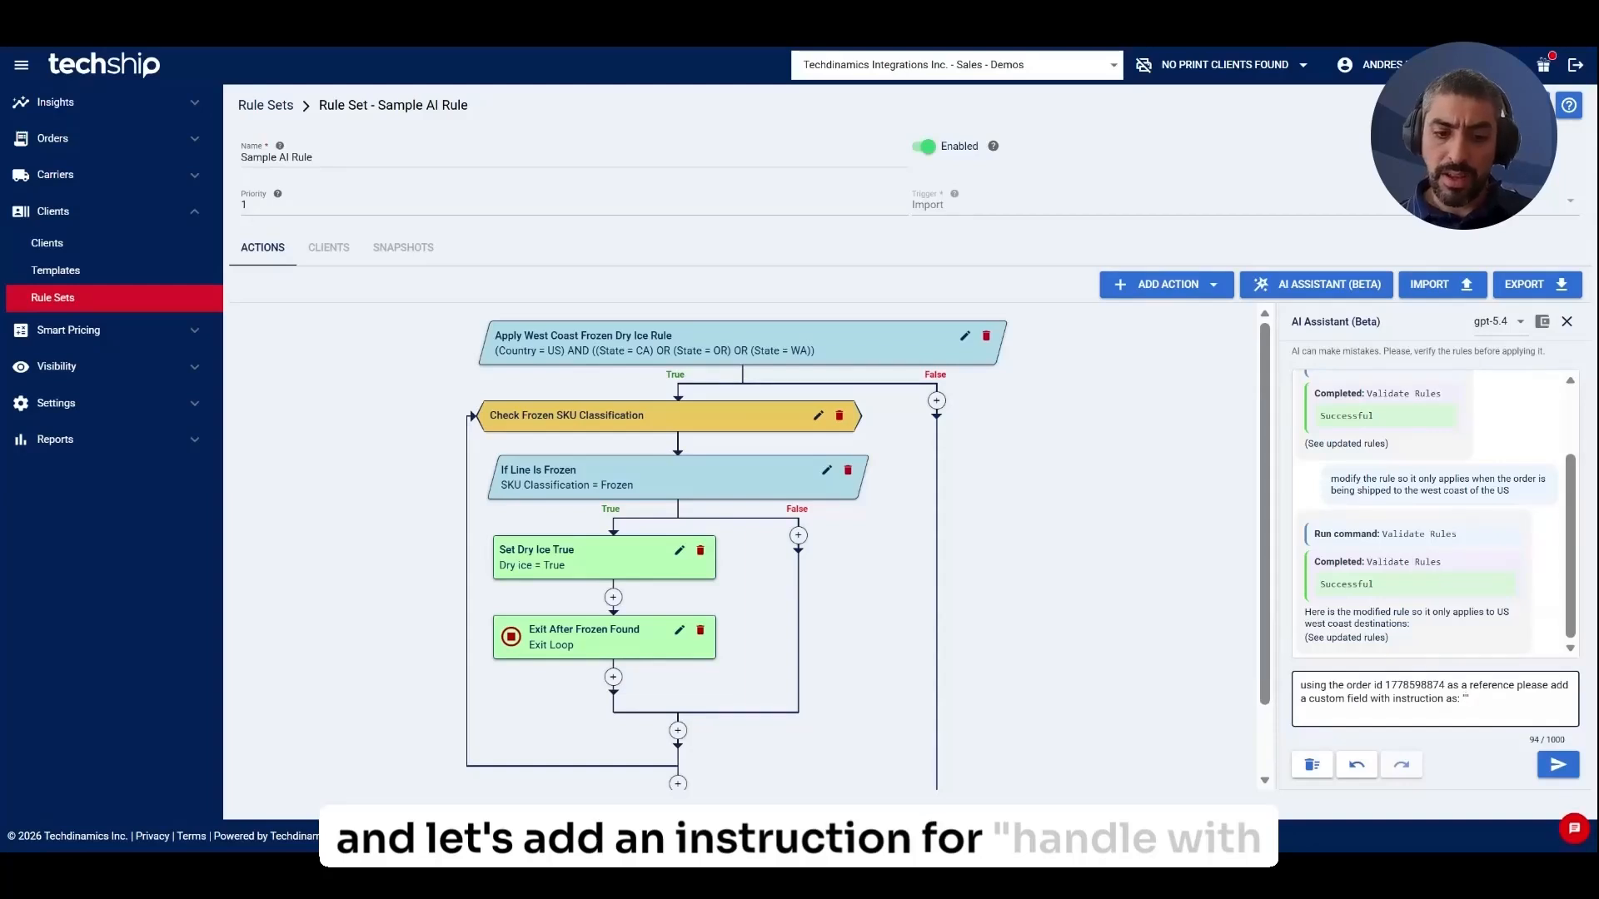
pyautogui.write('handle with ca')
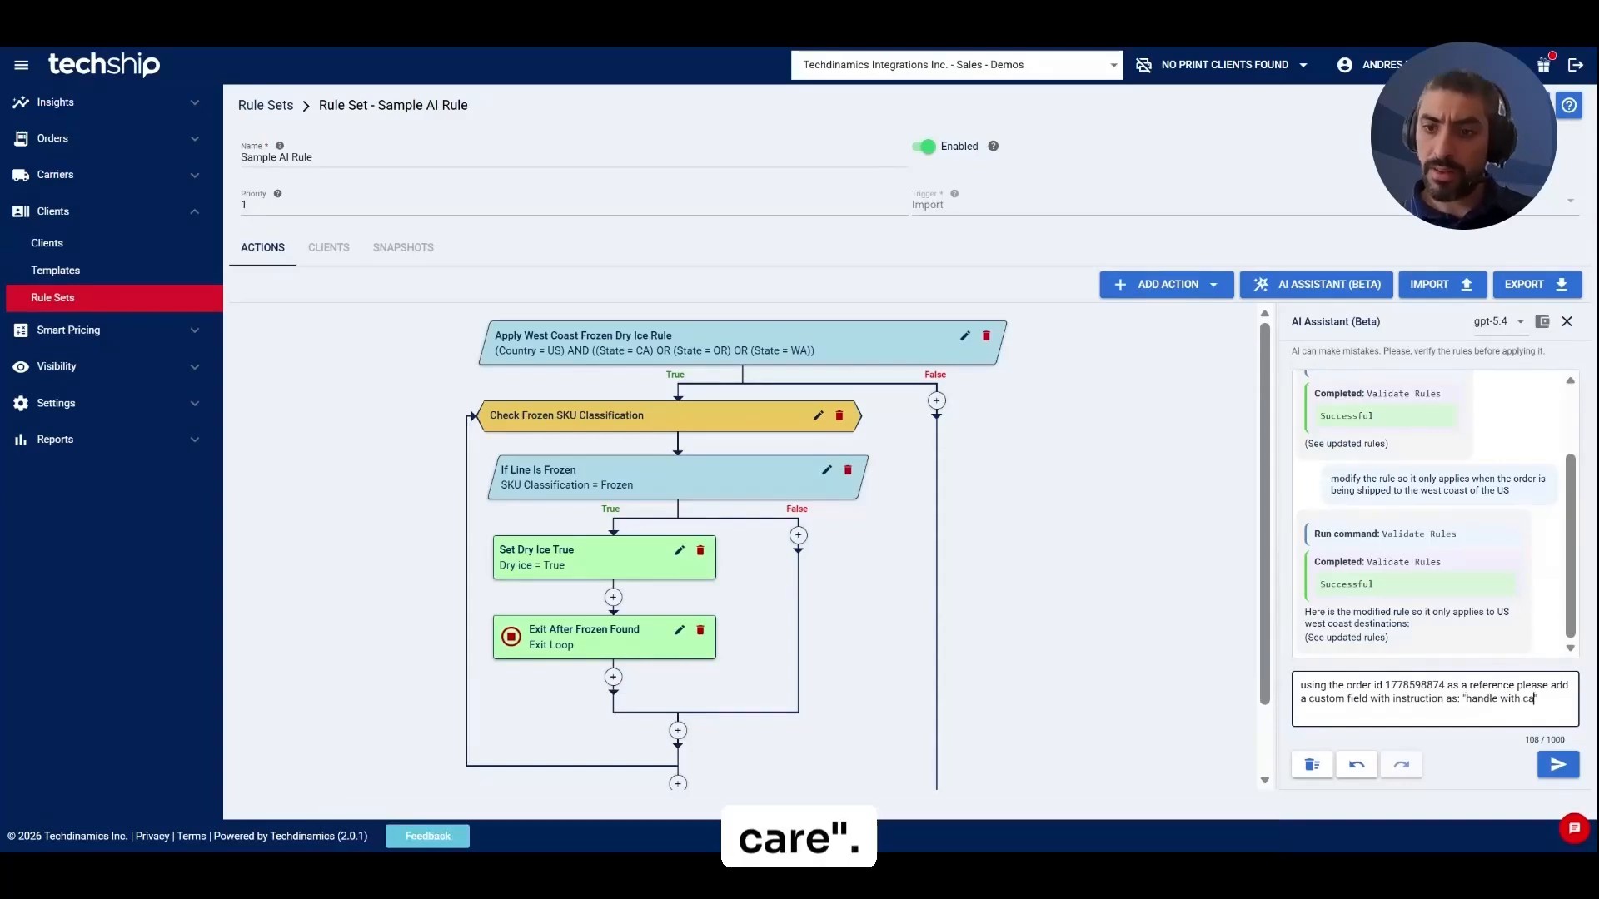
pyautogui.write('re"')
pyautogui.press('Return')
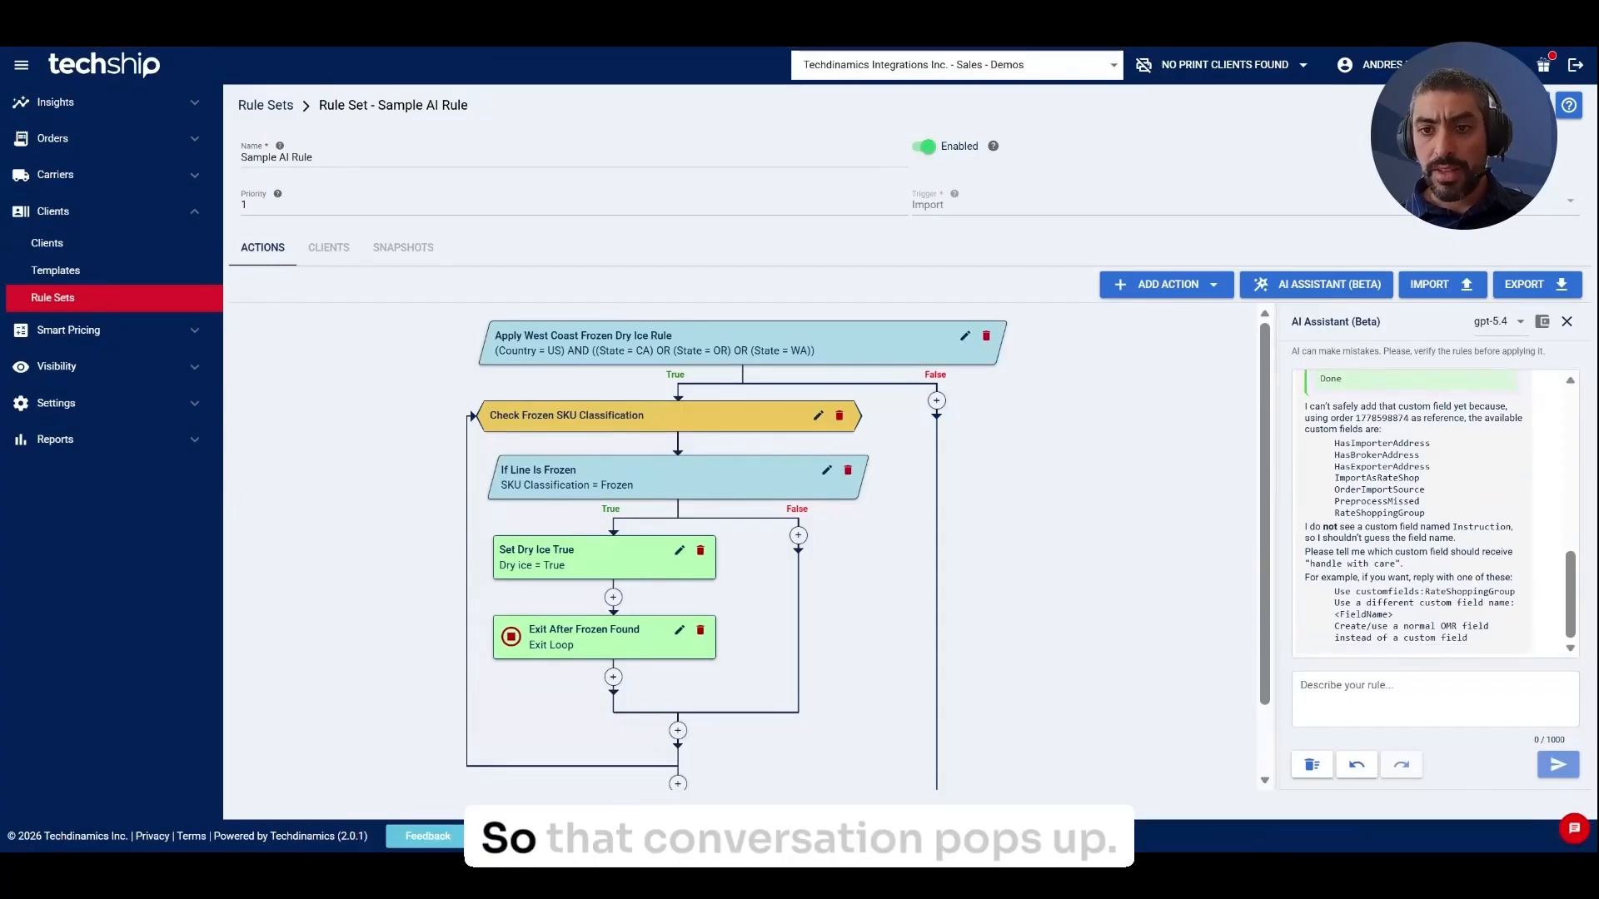
# Reply to add a new custom field, using the normal Instruction field.
pyautogui.write('add ')
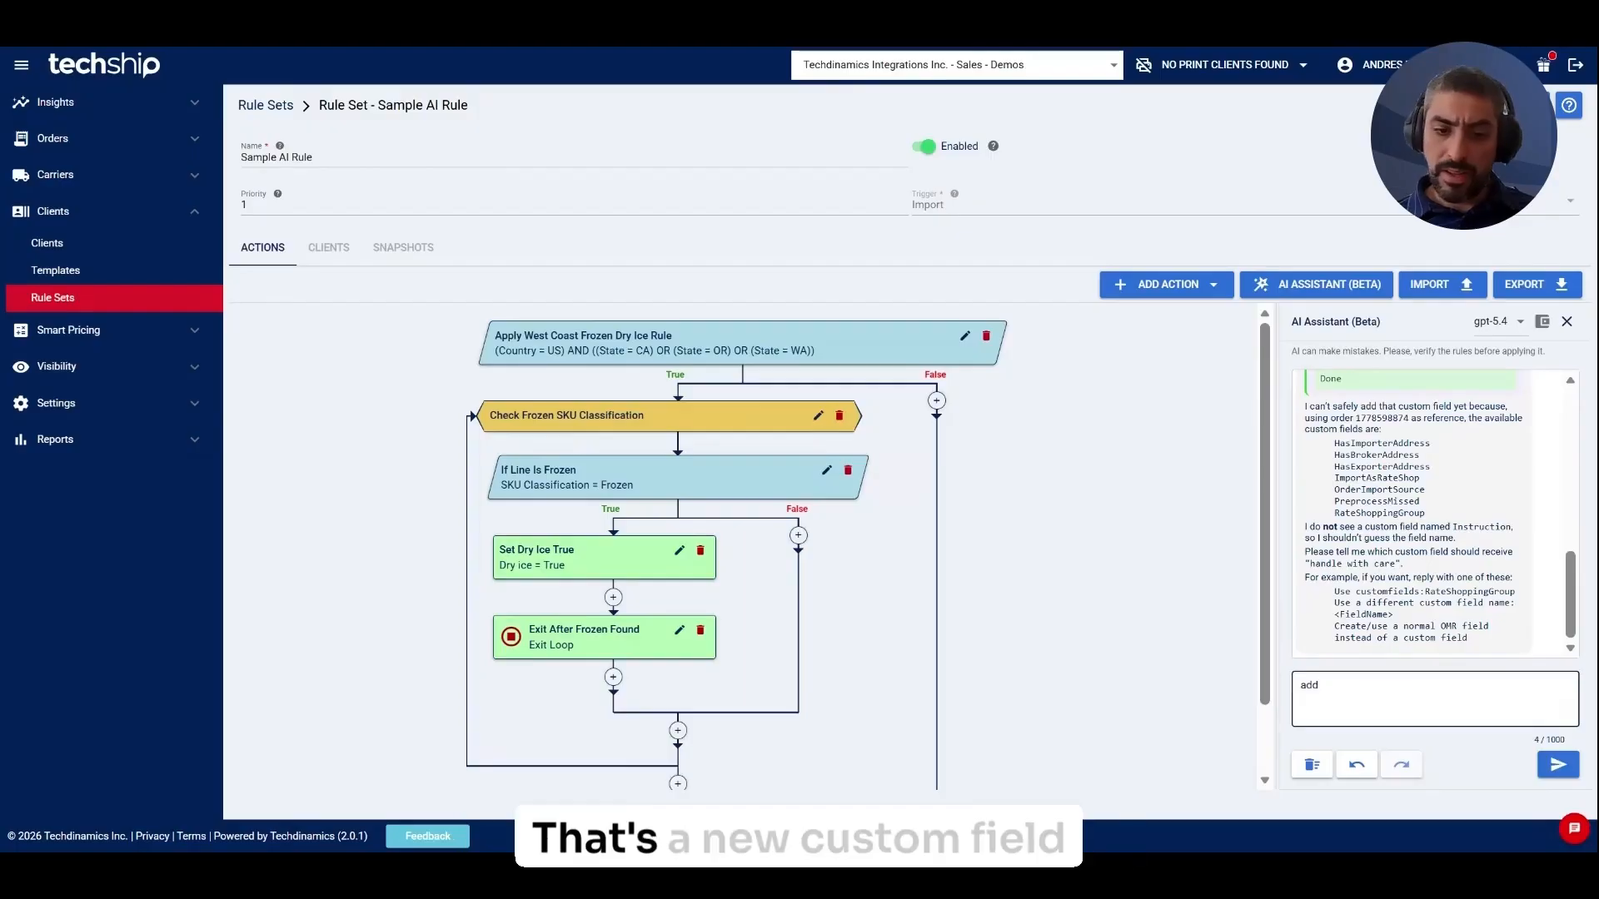
pyautogui.write('a new custom')
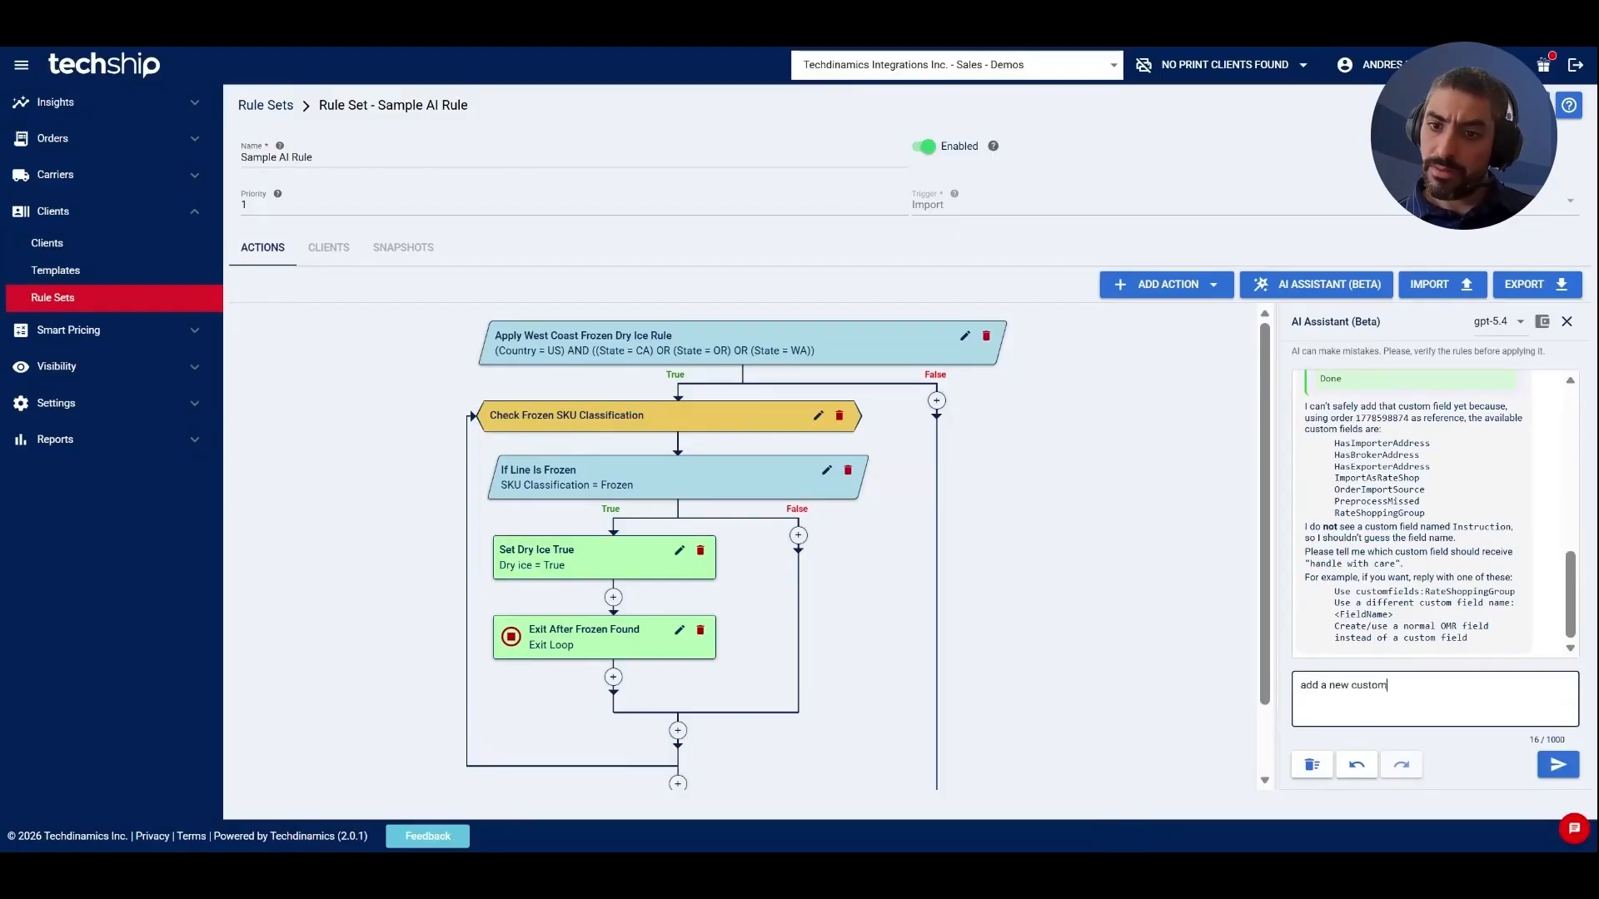
pyautogui.write('field')
pyautogui.press('Return')
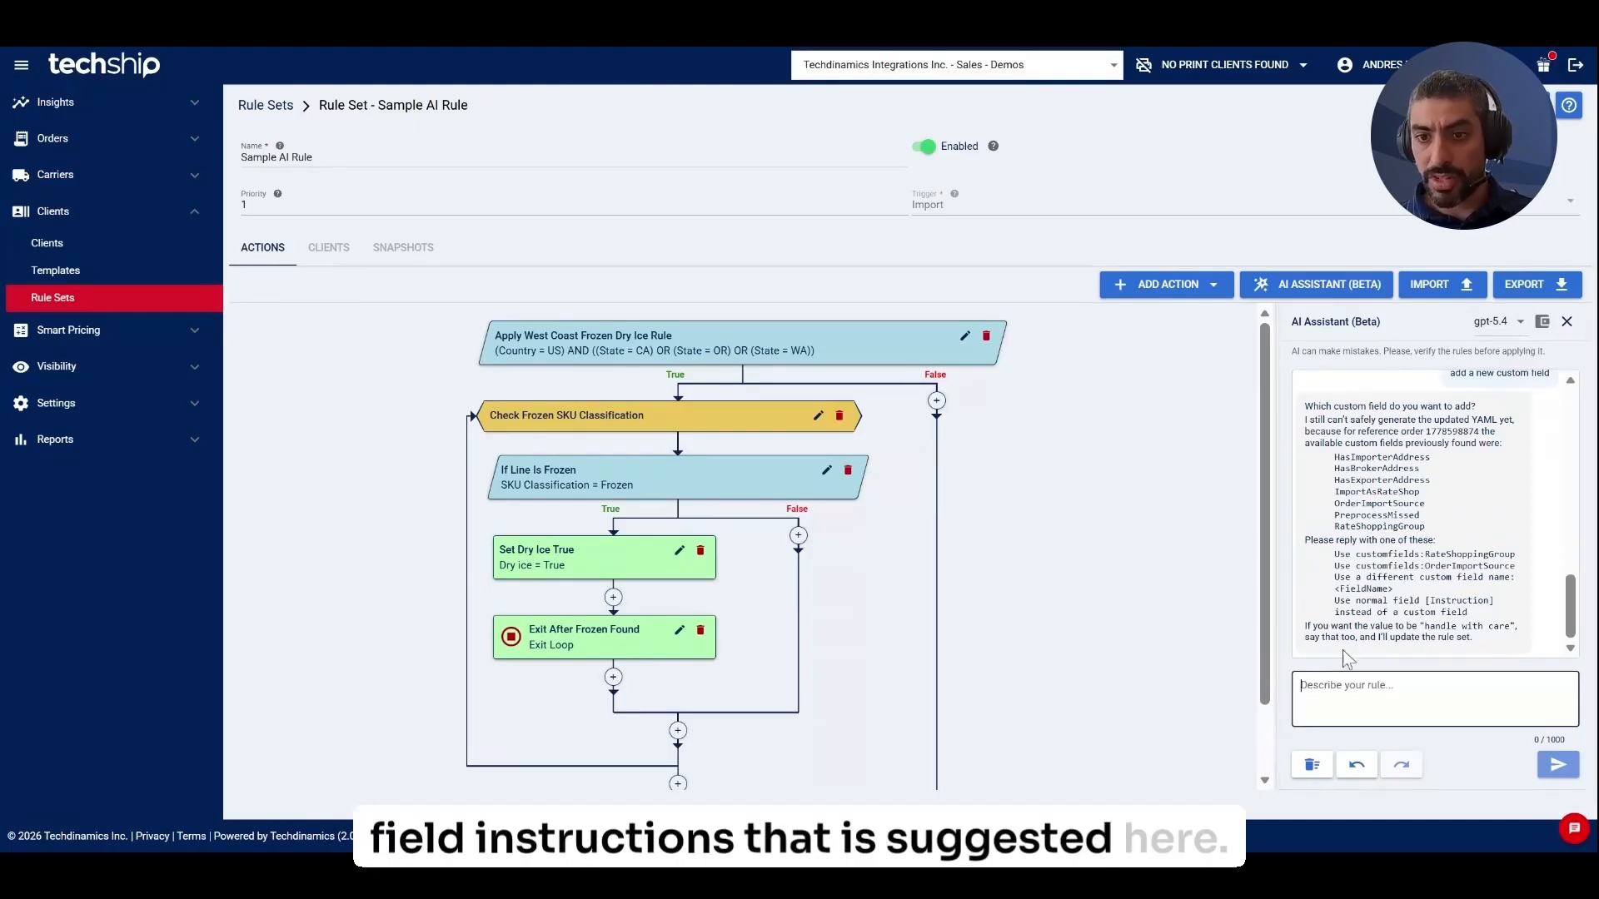
pyautogui.write('u')
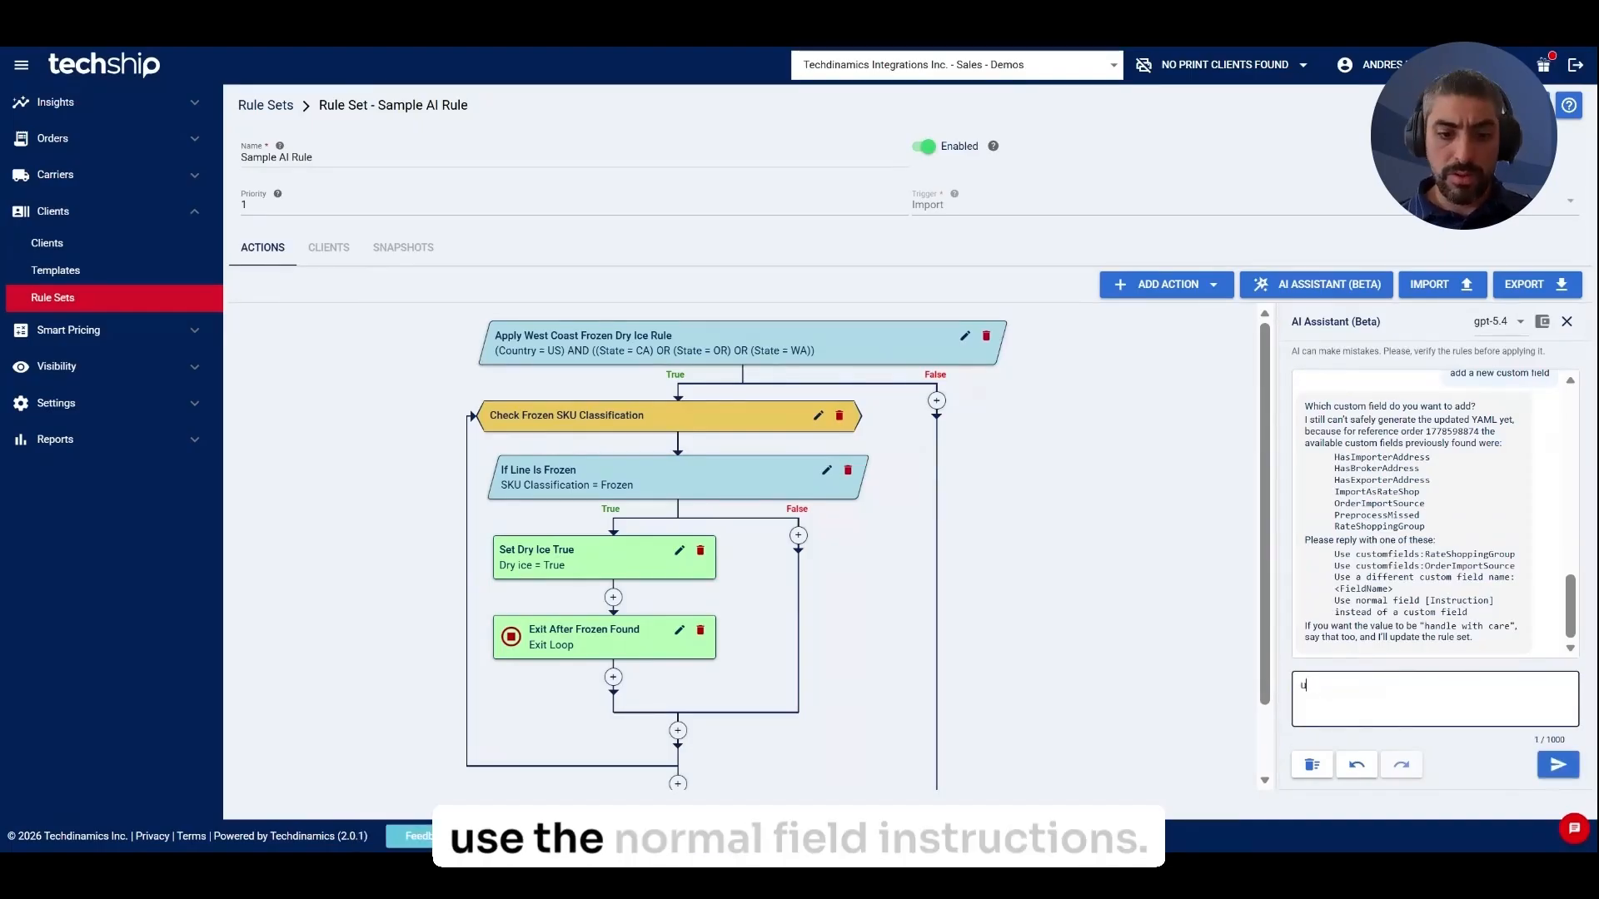
pyautogui.write('se the normal fiel')
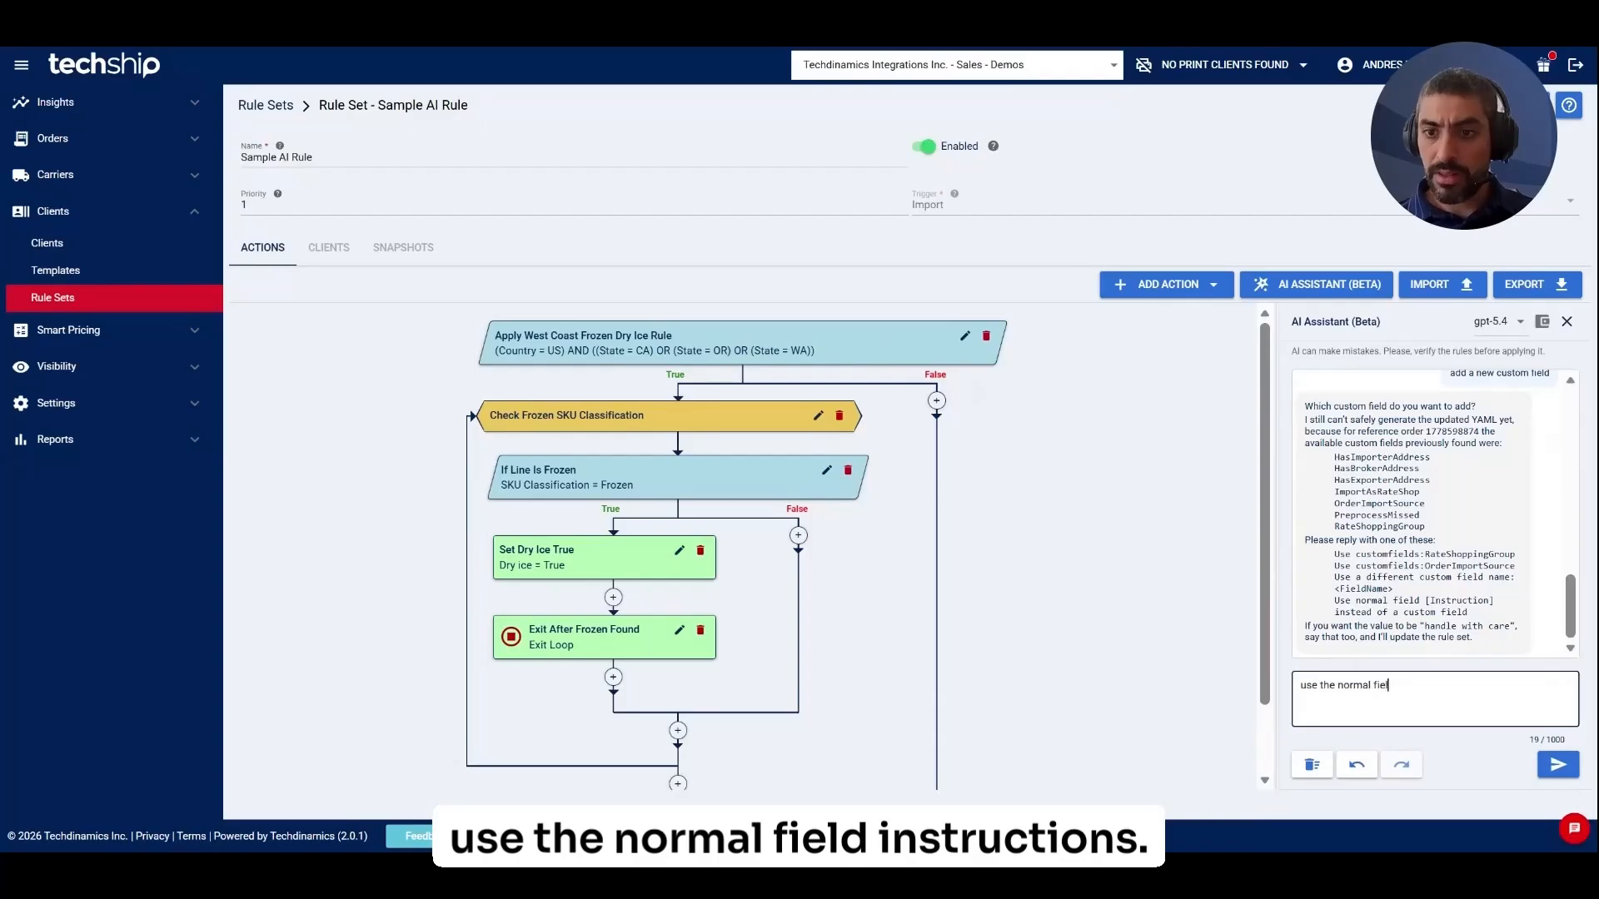
pyautogui.write('d instrucion')
pyautogui.press('Return')
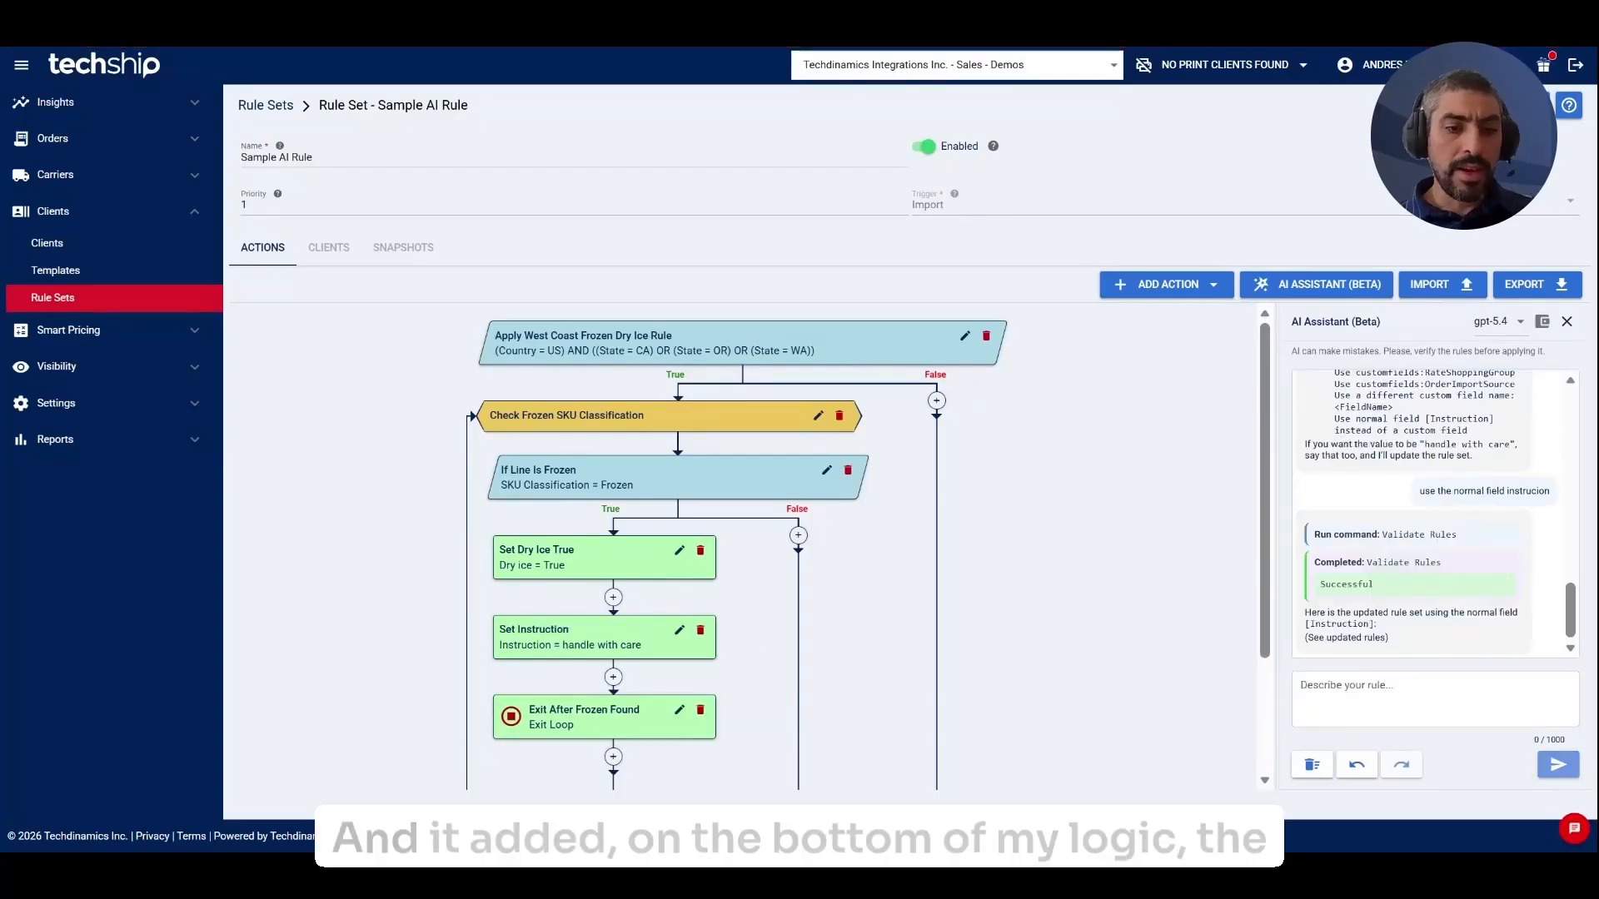